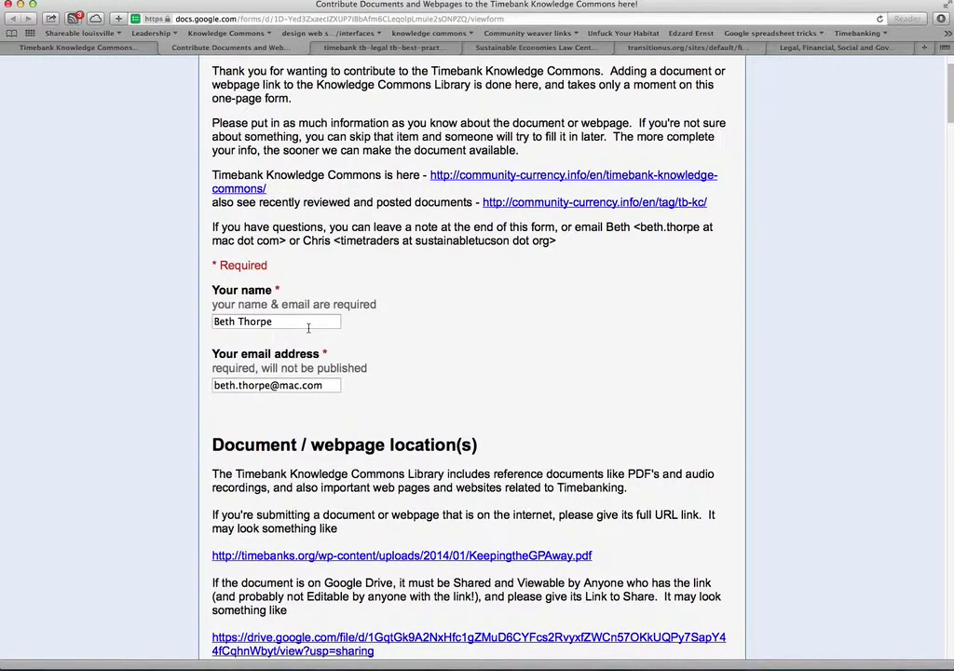
- Review the form's contributor details and the document location section, including the web link and other copies fields
scroll(308, 328, "down", 3)
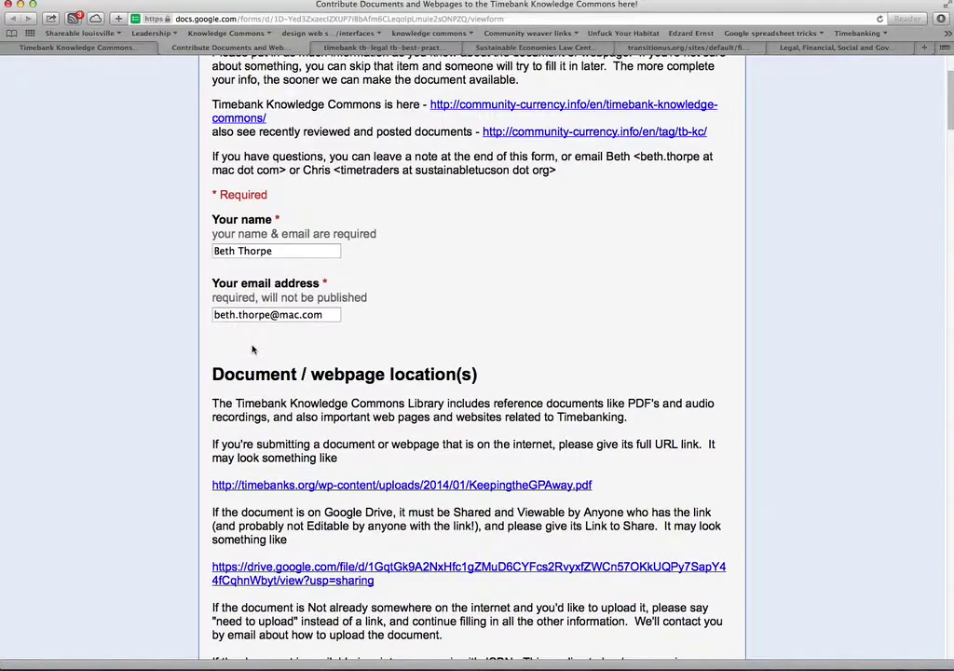
scroll(252, 350, "down", 4)
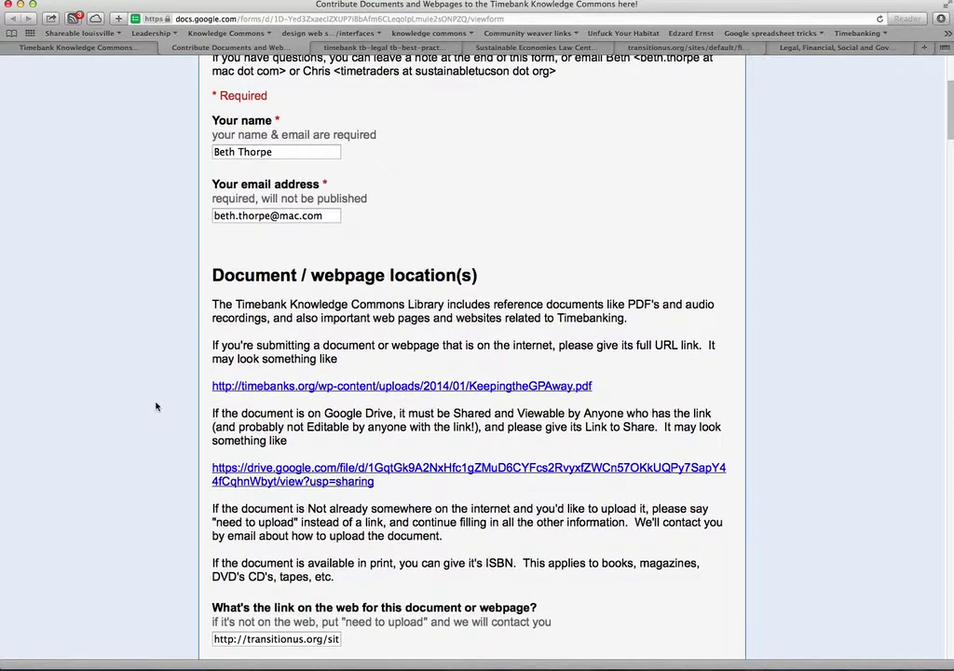
scroll(157, 406, "down", 2)
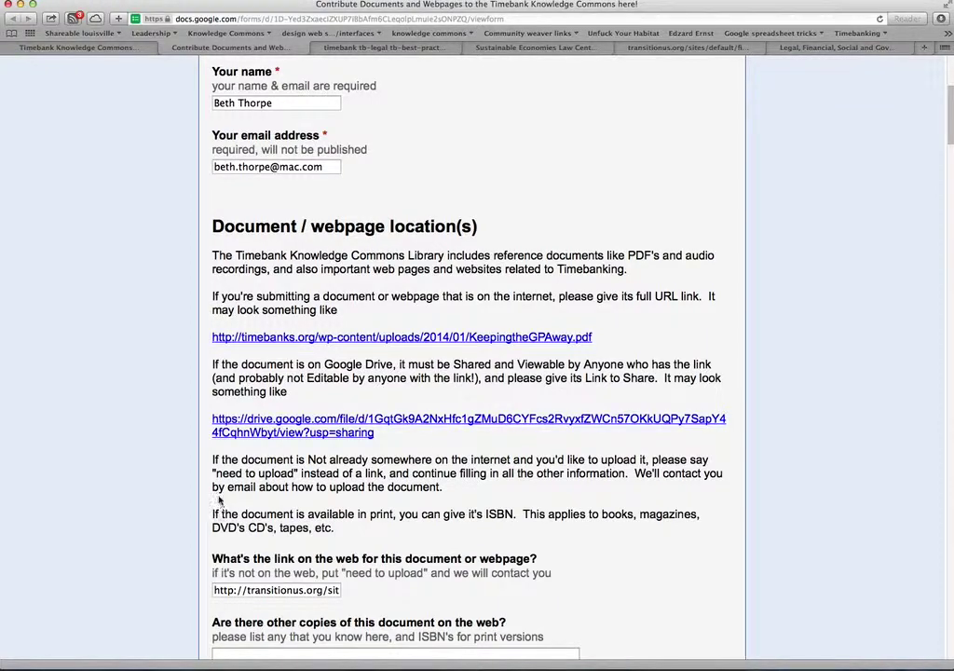
scroll(210, 486, "down", 4)
scroll(209, 486, "down", 1)
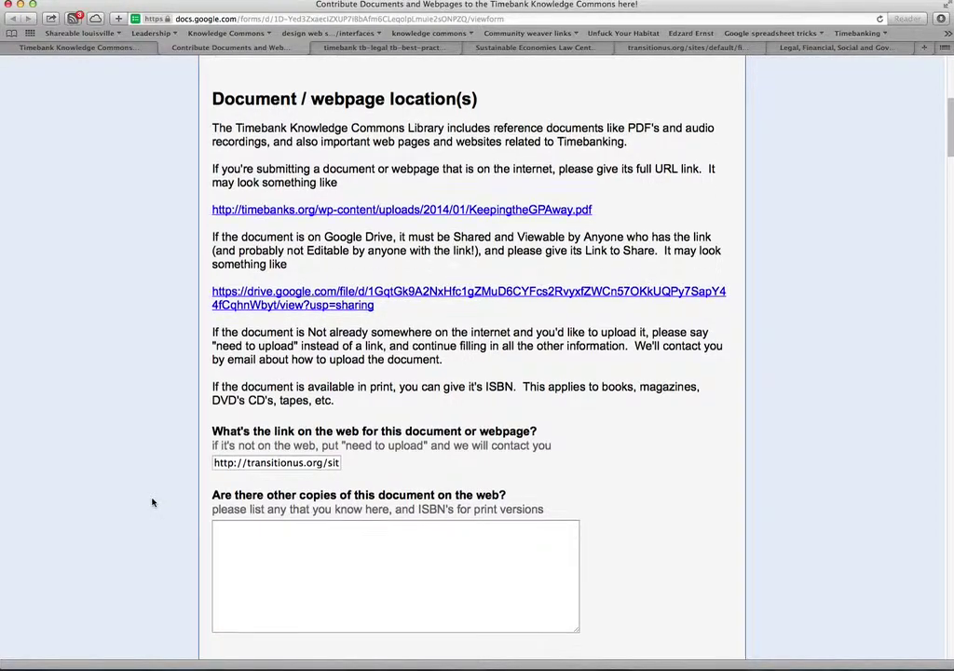
scroll(153, 503, "down", 2)
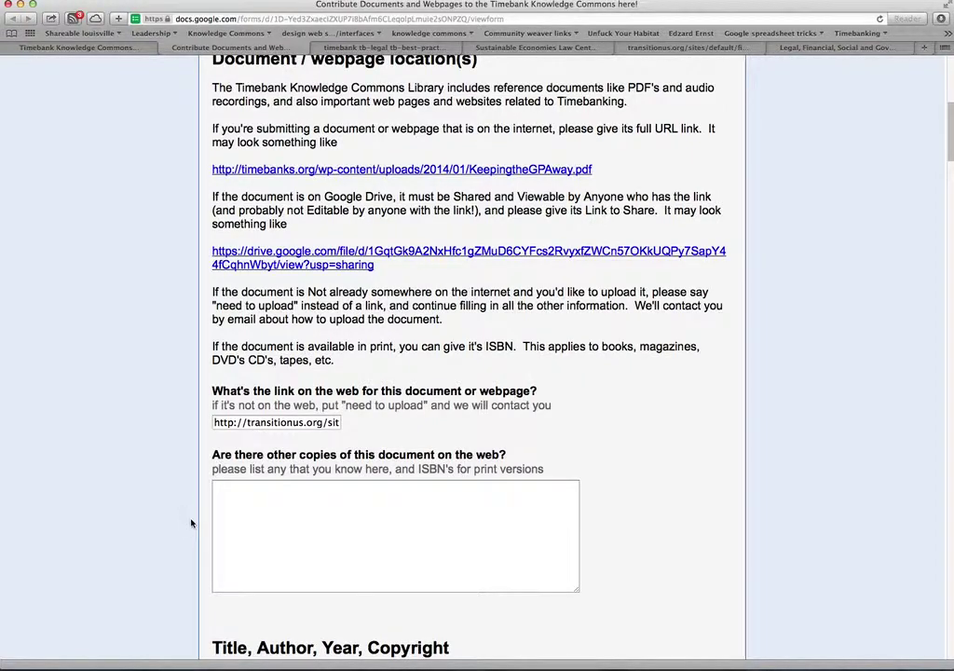
scroll(191, 513, "down", 3)
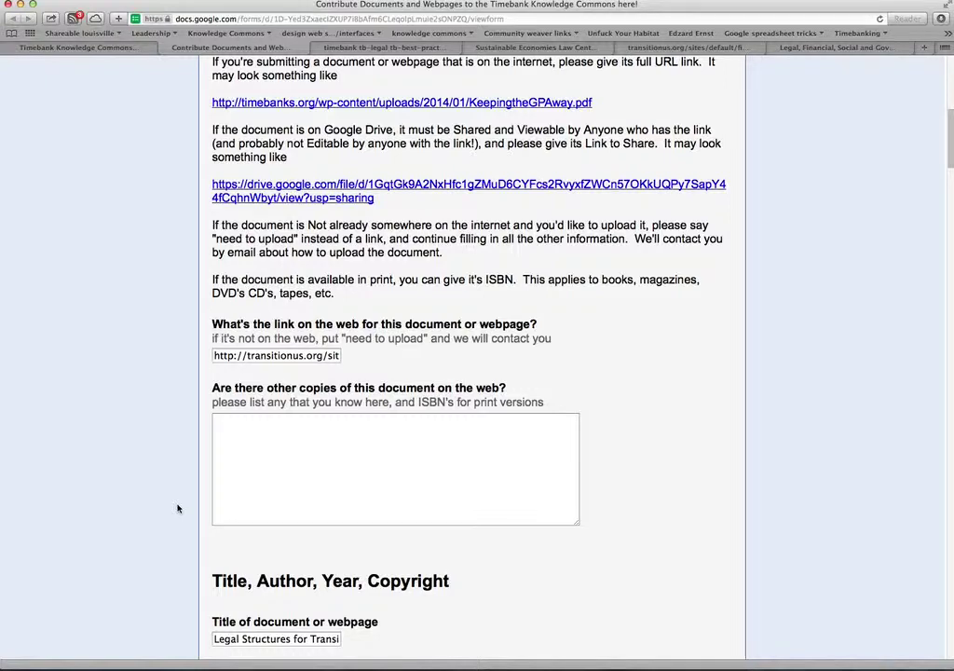
scroll(177, 508, "down", 5)
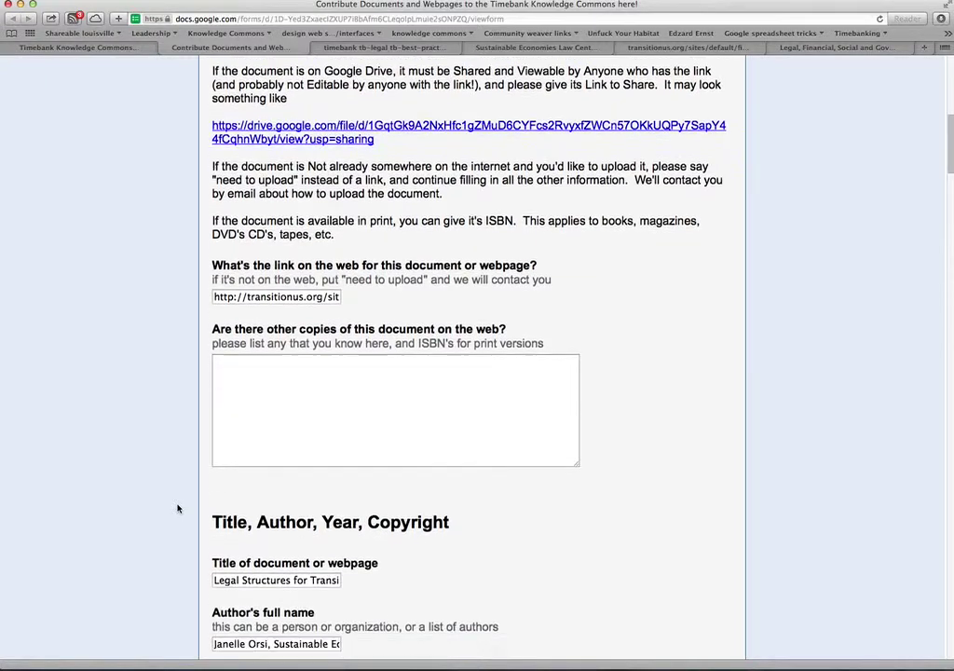
- Review the title, author, year, copyright and contact entries, plus the document's description, size, language and type
scroll(177, 508, "down", 2)
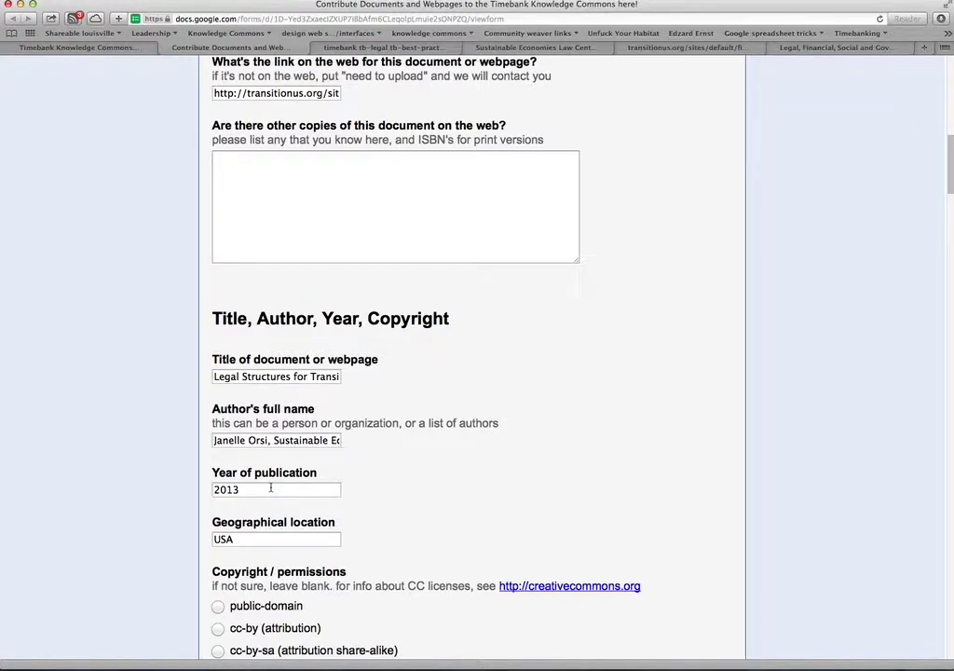
scroll(171, 521, "down", 3)
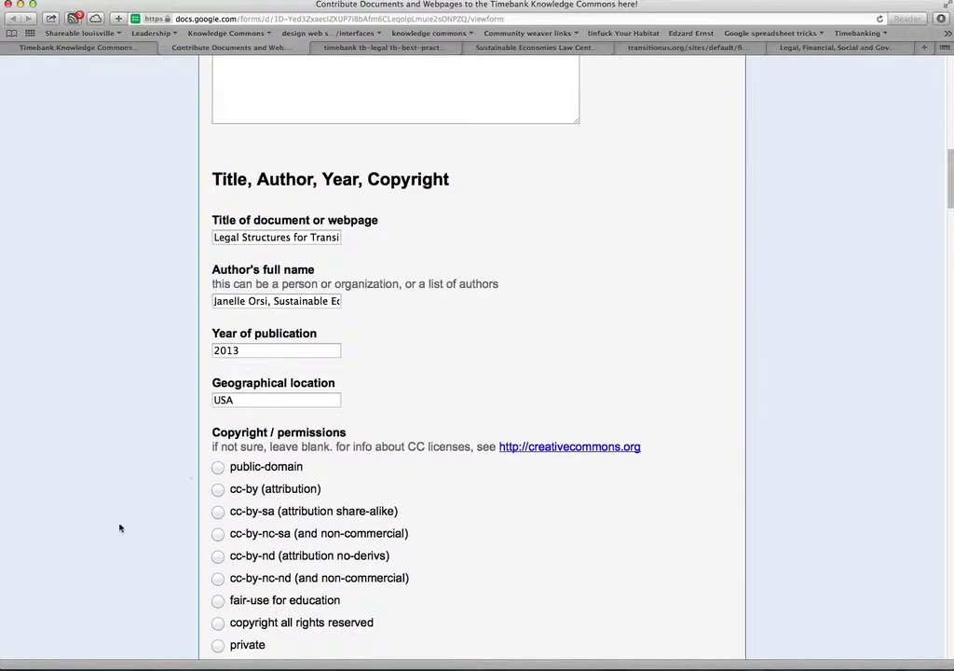
scroll(129, 528, "down", 5)
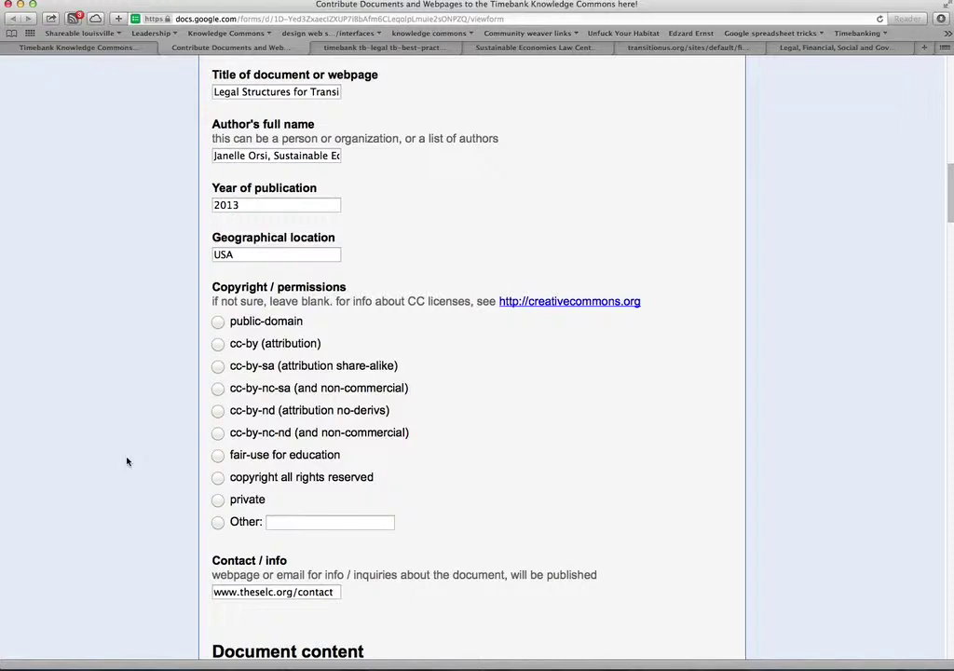
scroll(129, 456, "down", 5)
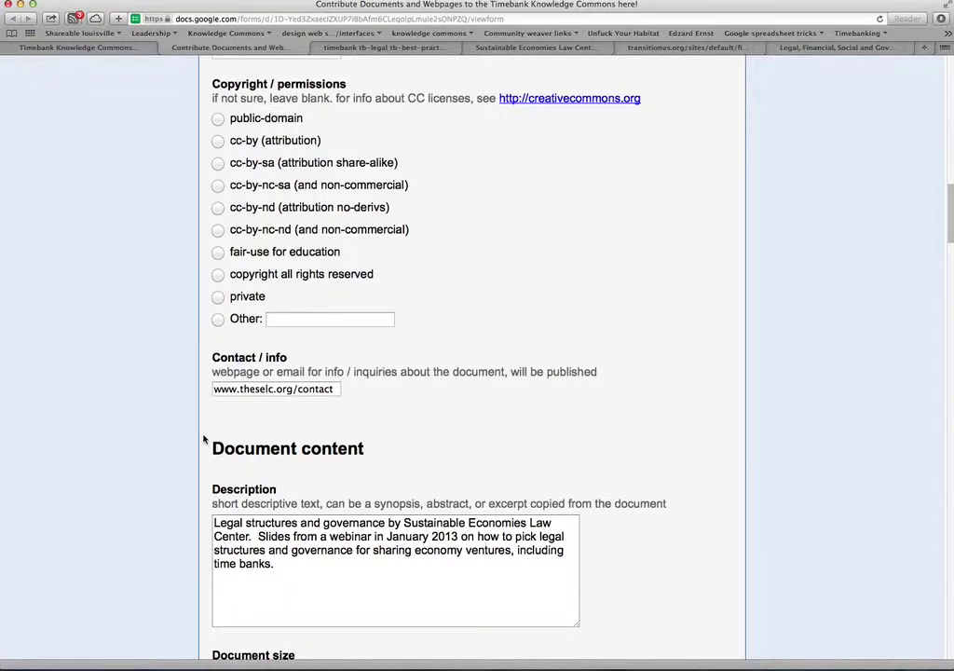
scroll(204, 438, "down", 5)
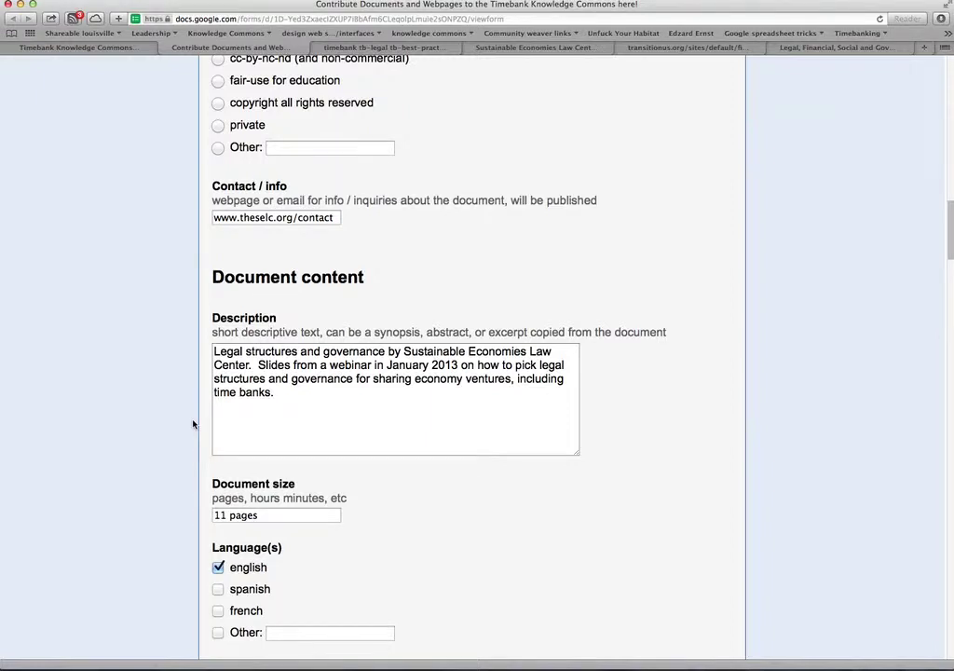
scroll(193, 424, "down", 3)
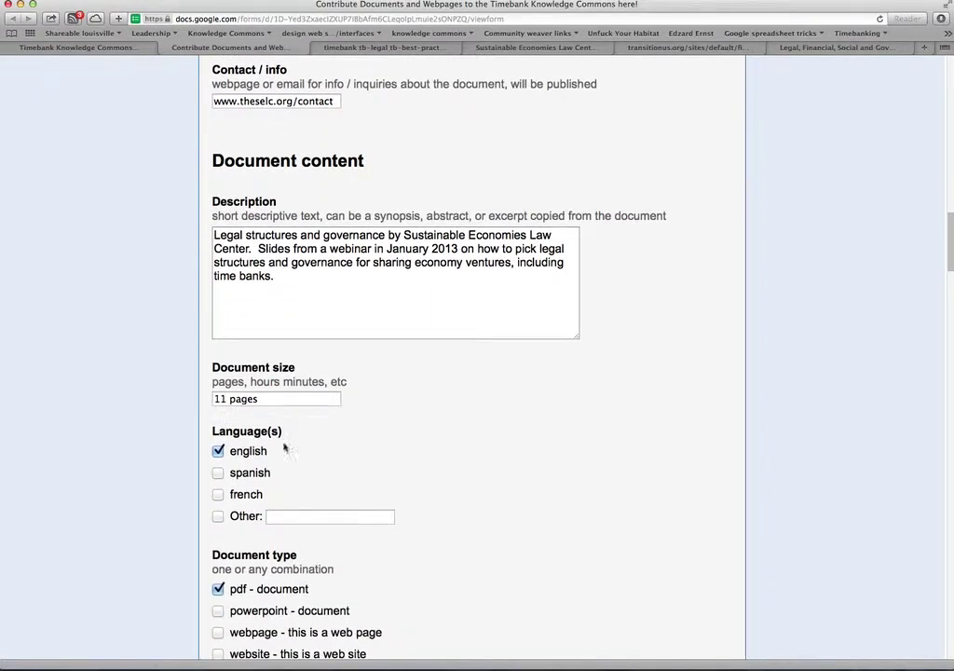
scroll(301, 477, "down", 1)
scroll(300, 477, "down", 5)
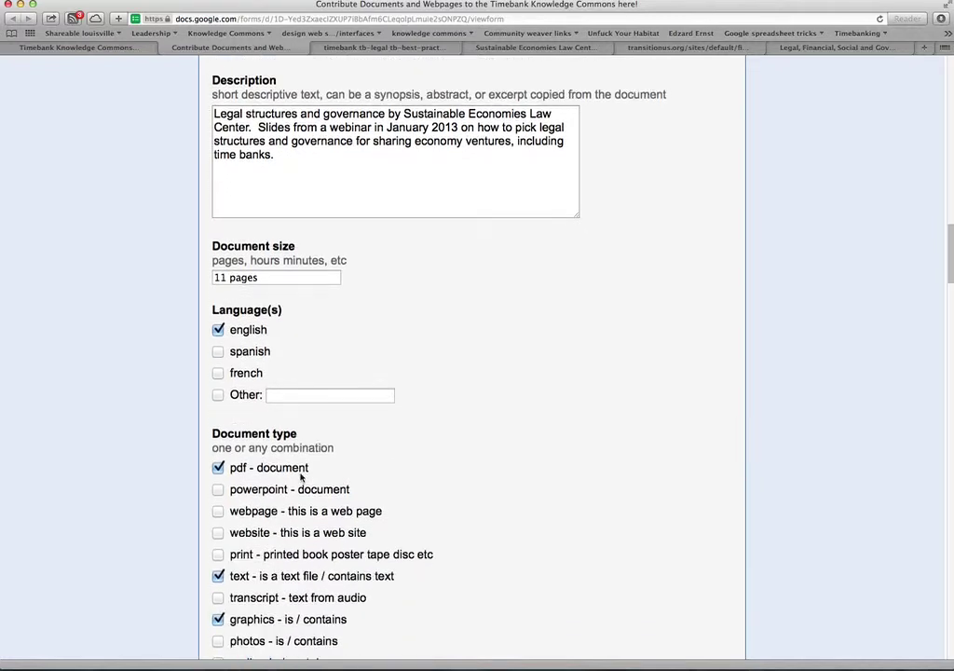
scroll(439, 442, "down", 2)
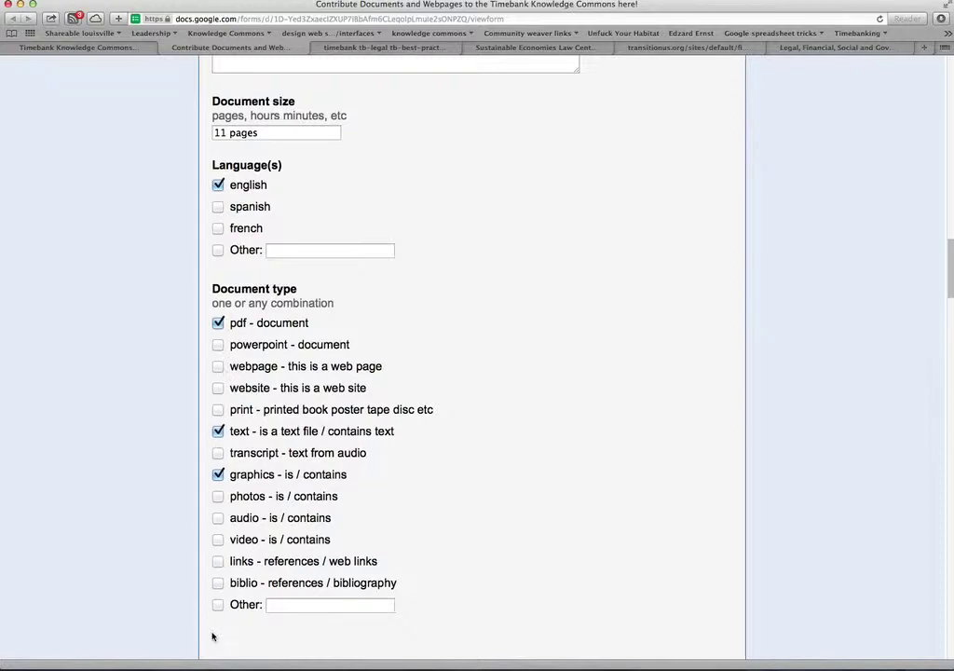
- Add the "admin - this is for timebank administrators" tag under the document Audience tags
scroll(205, 624, "down", 5)
scroll(199, 612, "down", 6)
scroll(200, 612, "down", 3)
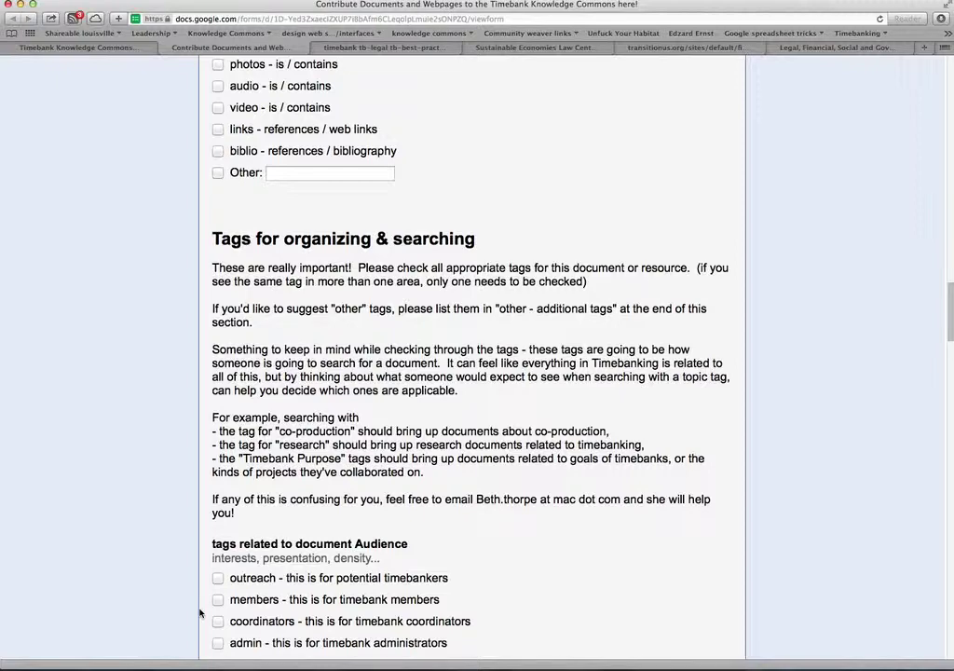
scroll(200, 612, "down", 2)
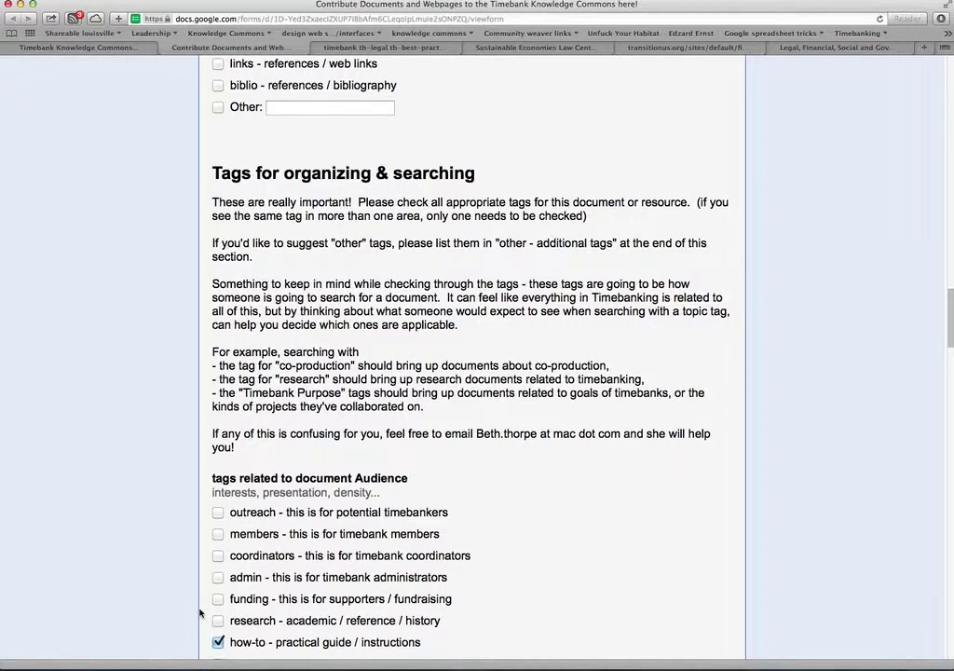
scroll(174, 569, "down", 2)
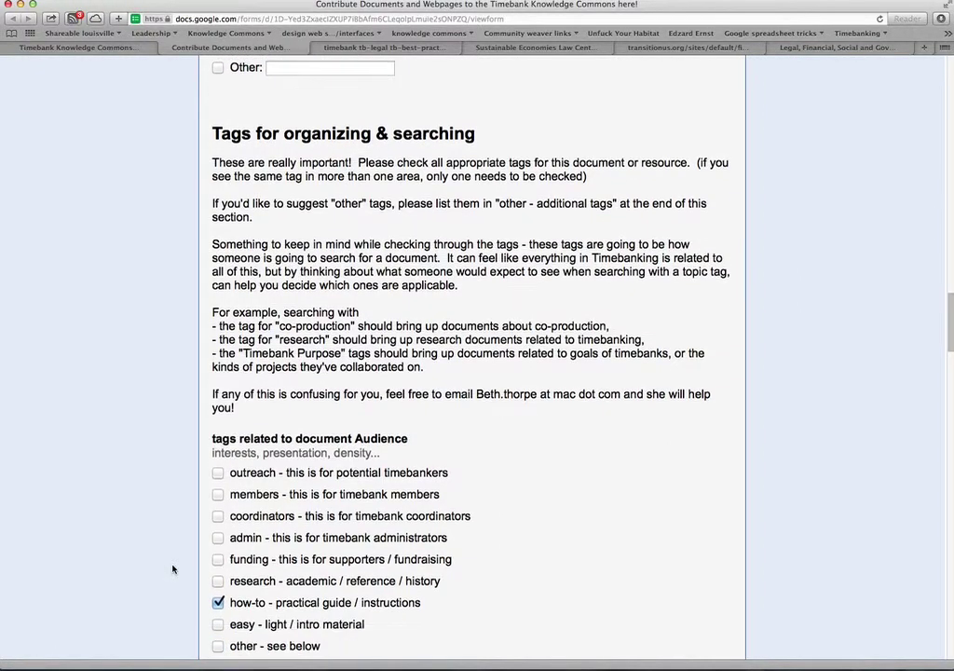
scroll(172, 569, "down", 1)
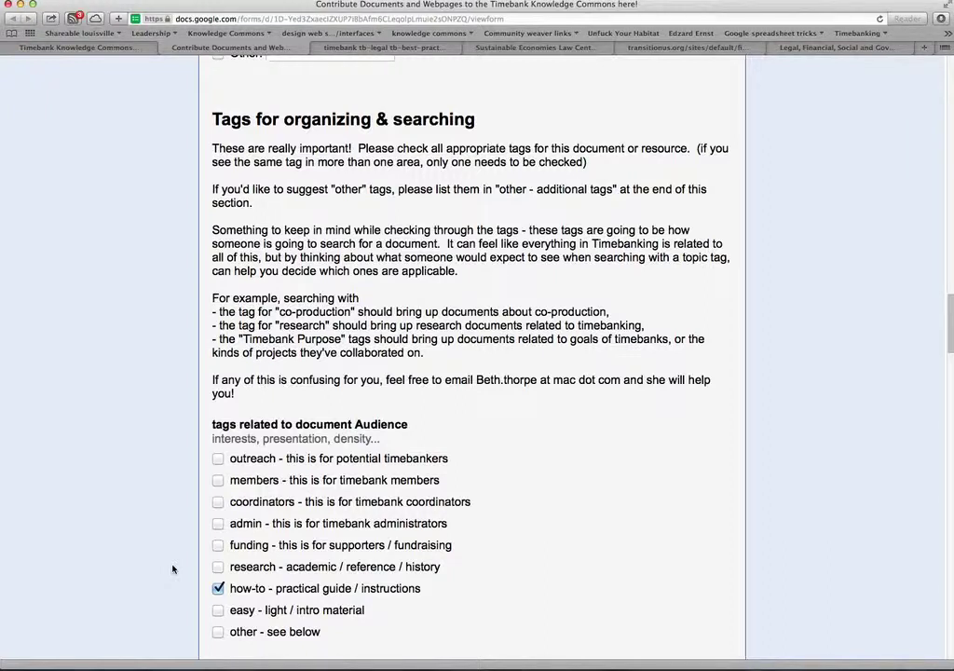
scroll(174, 567, "down", 4)
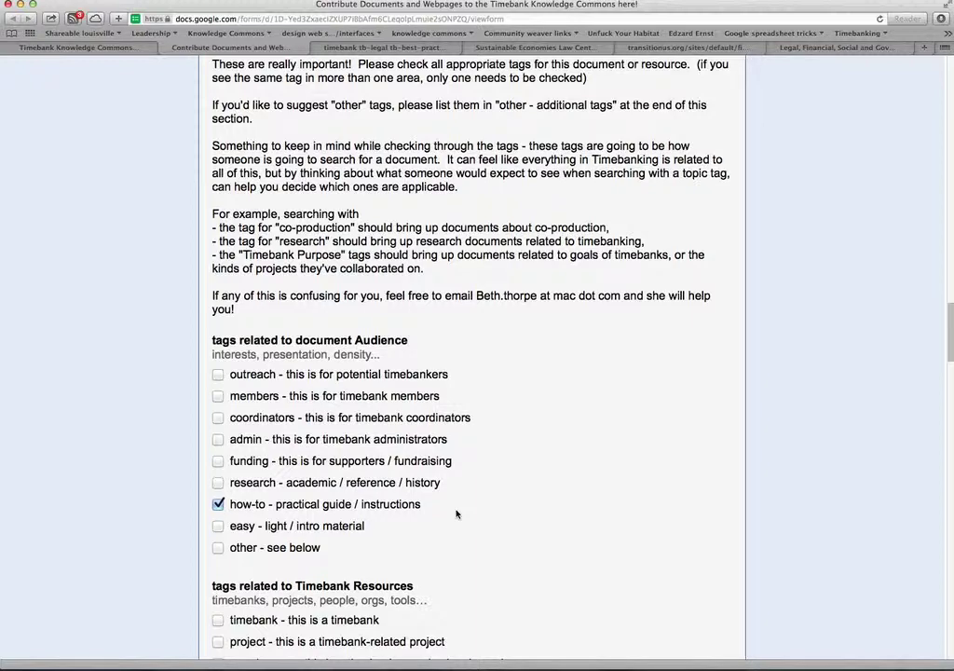
scroll(456, 514, "down", 5)
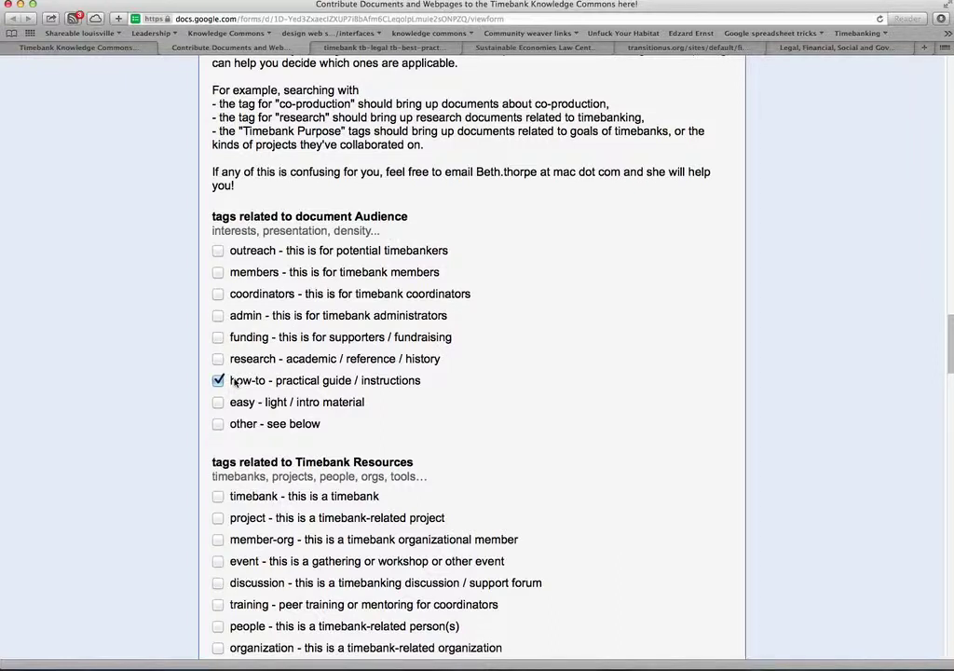
left_click(217, 317)
- Examine the tag options related to Timebank Resources and Timebank Purpose for any that suit the document
scroll(151, 421, "down", 3)
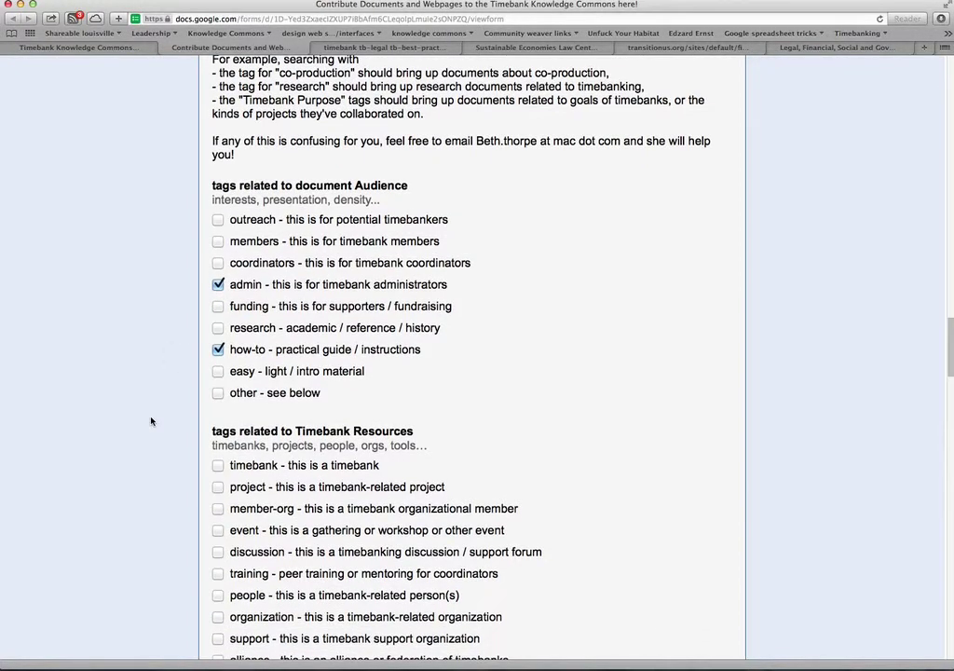
scroll(151, 421, "down", 3)
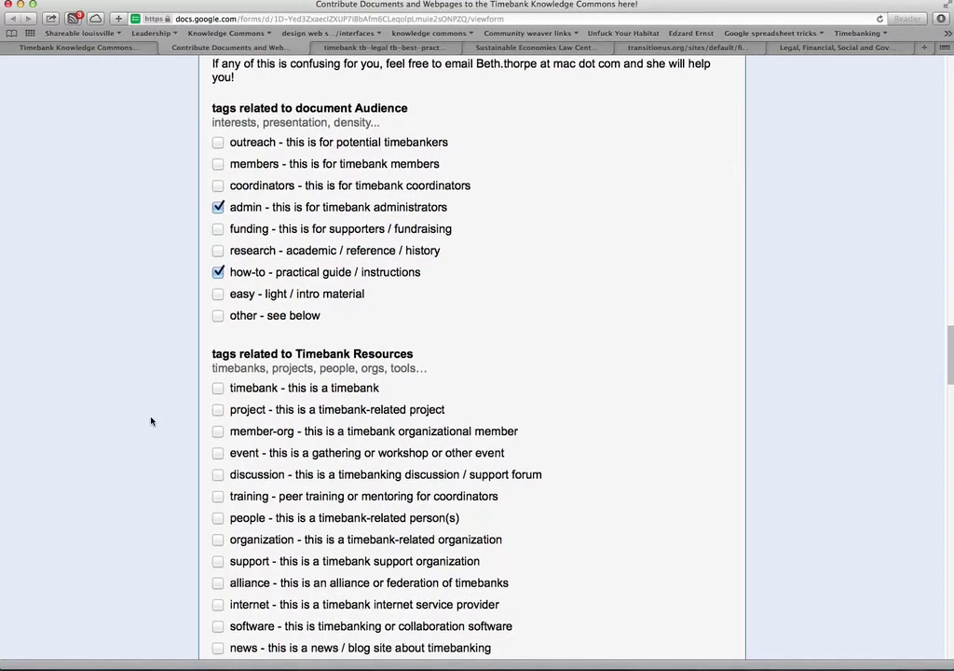
scroll(151, 421, "down", 3)
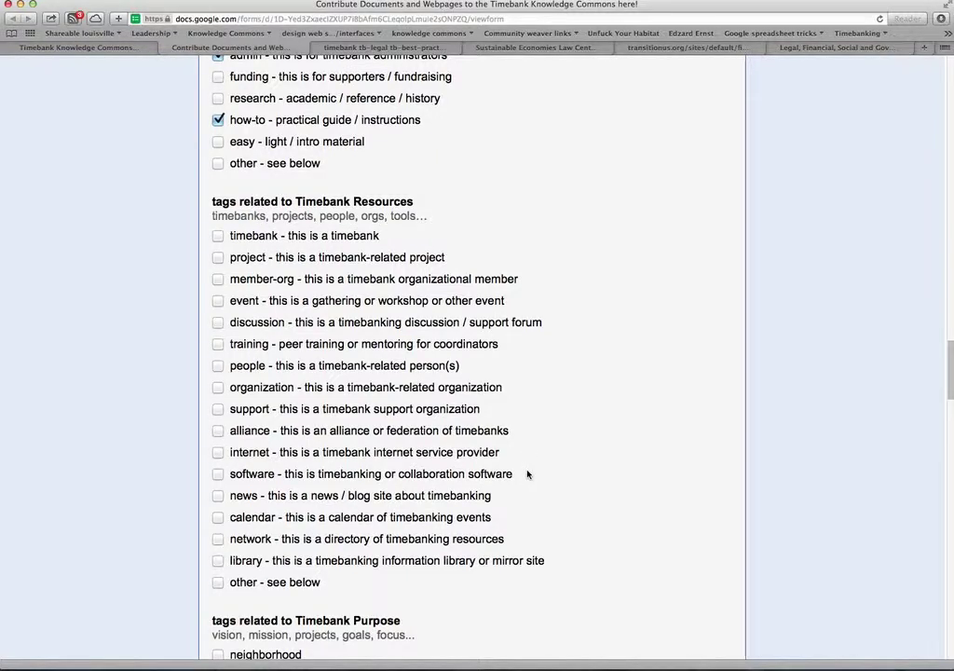
scroll(546, 487, "down", 2)
scroll(546, 487, "down", 4)
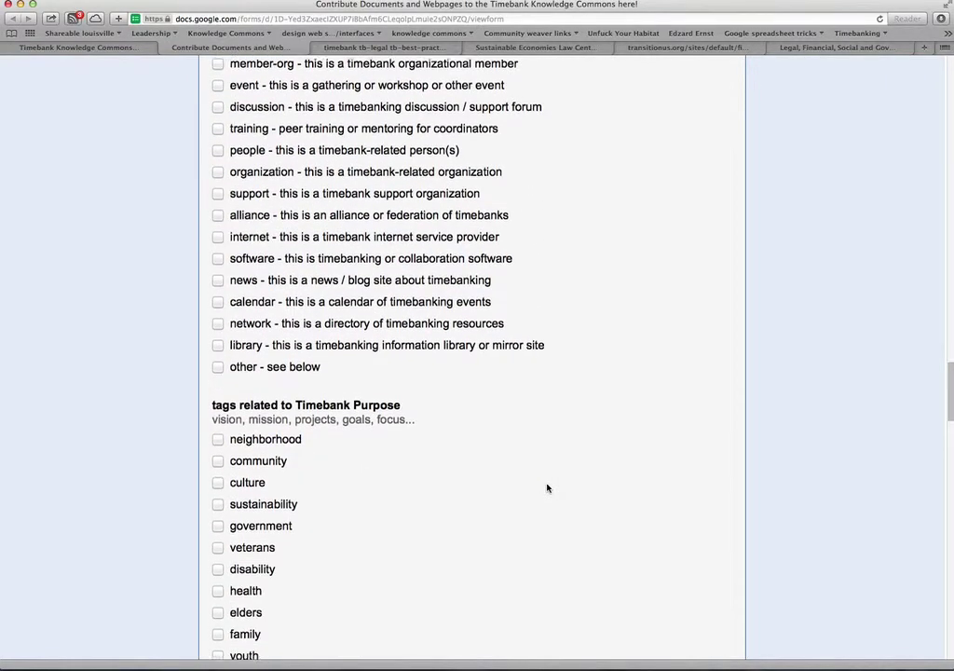
scroll(546, 487, "down", 2)
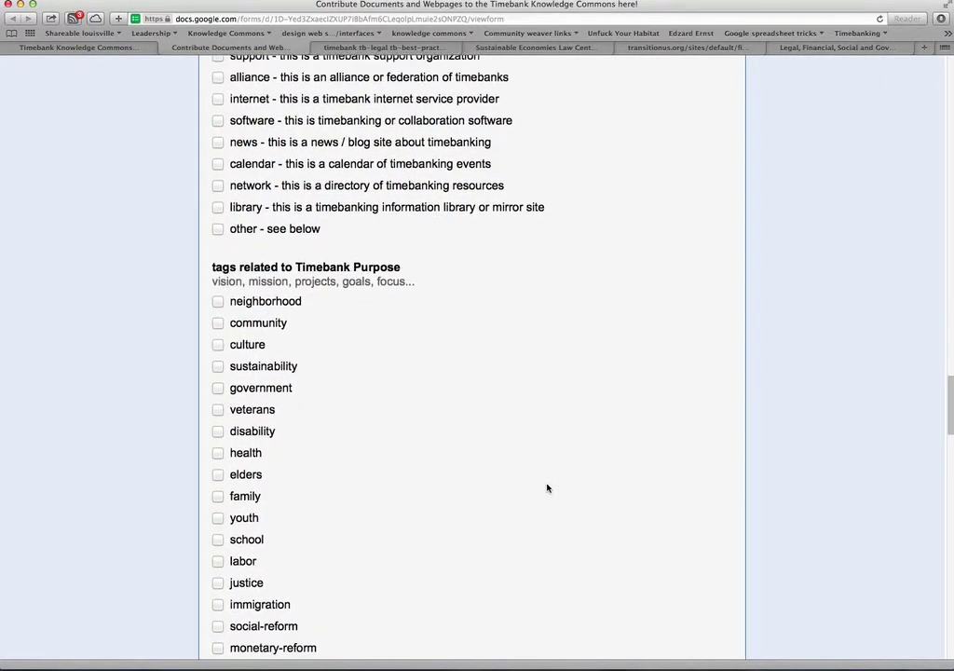
scroll(546, 488, "down", 2)
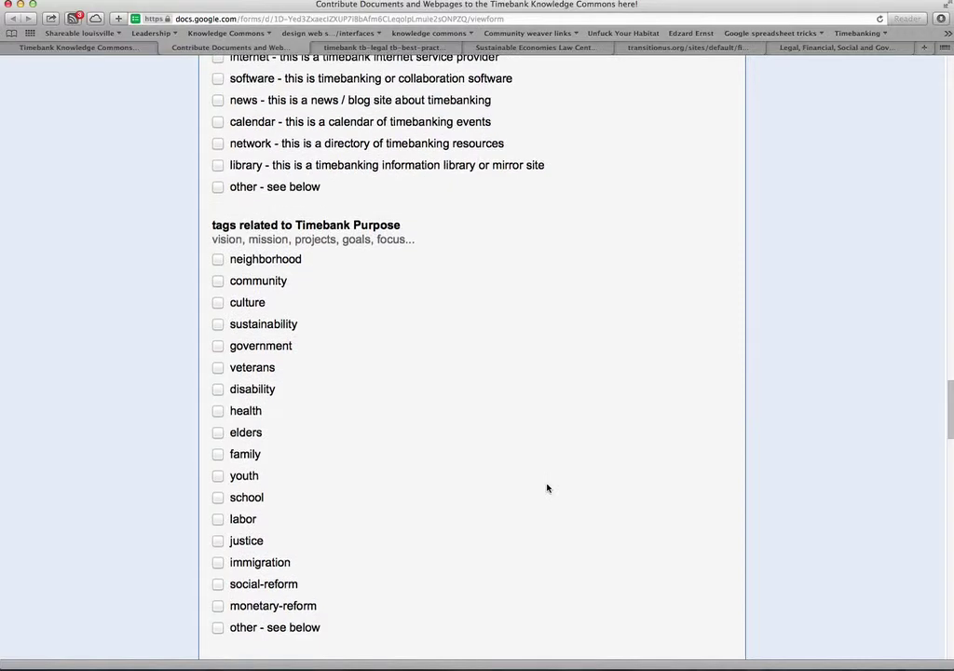
scroll(547, 488, "down", 1)
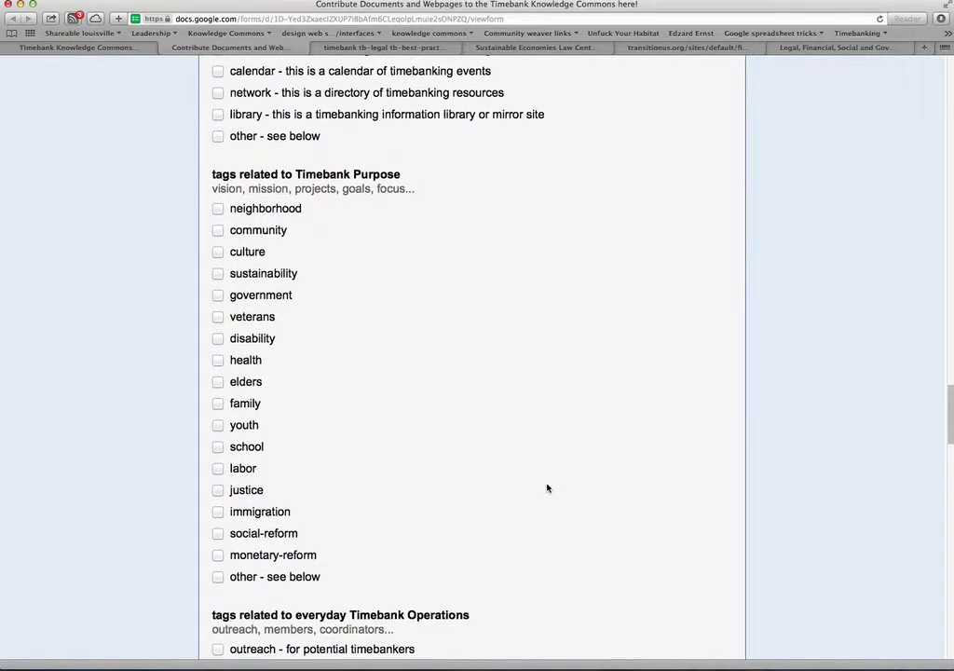
- Examine the tag options related to Timebank Purpose and everyday Timebank Operations for any that suit the document
scroll(547, 487, "down", 2)
scroll(546, 487, "down", 3)
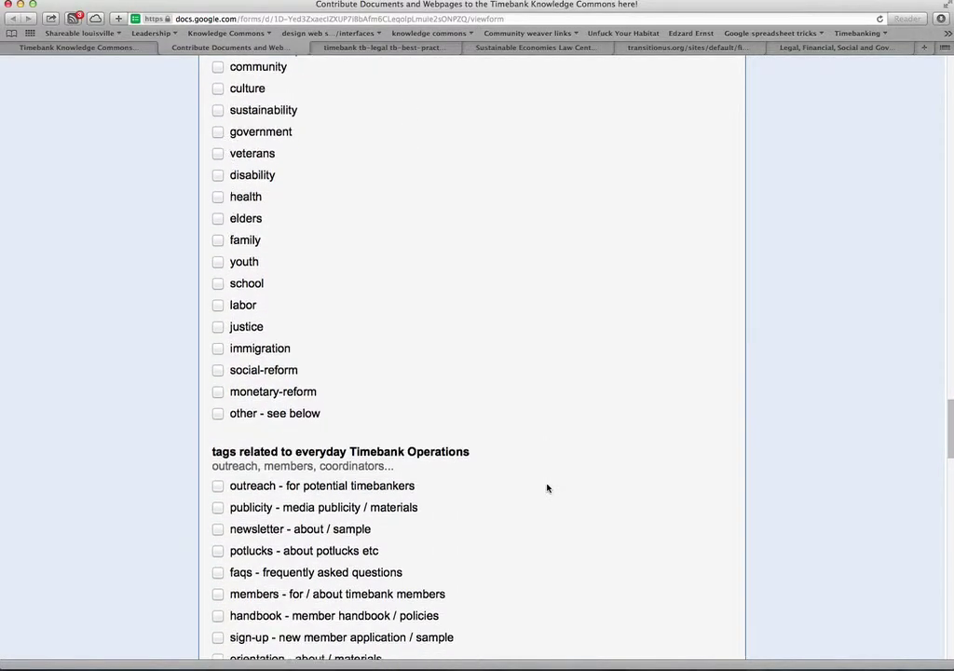
scroll(476, 493, "down", 4)
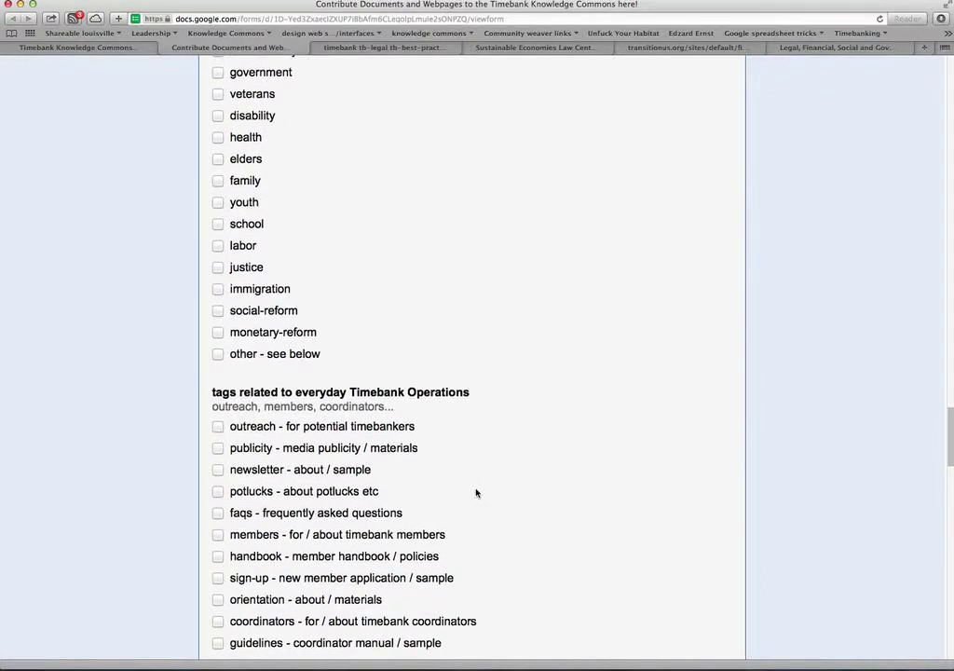
scroll(476, 493, "down", 3)
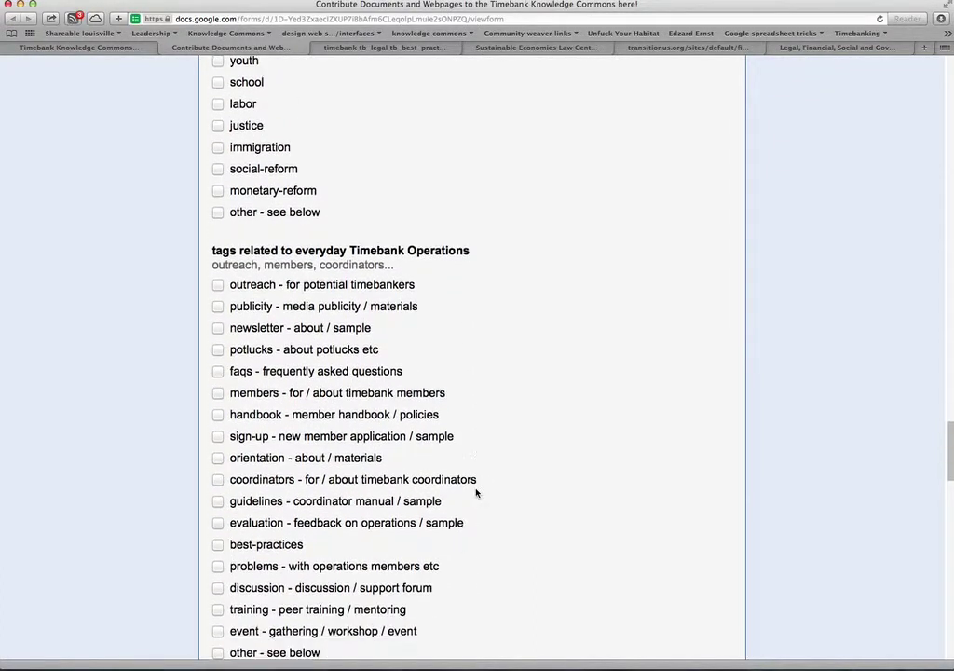
scroll(476, 493, "down", 4)
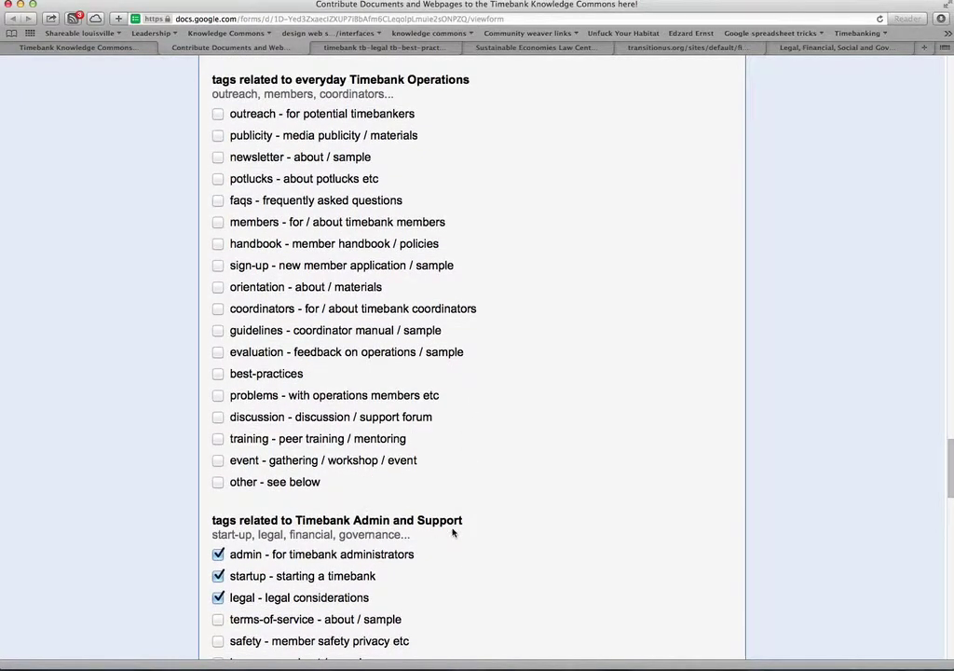
- Review the tag selections under Timebank Admin and Support and under Timebank Learning
scroll(453, 532, "down", 2)
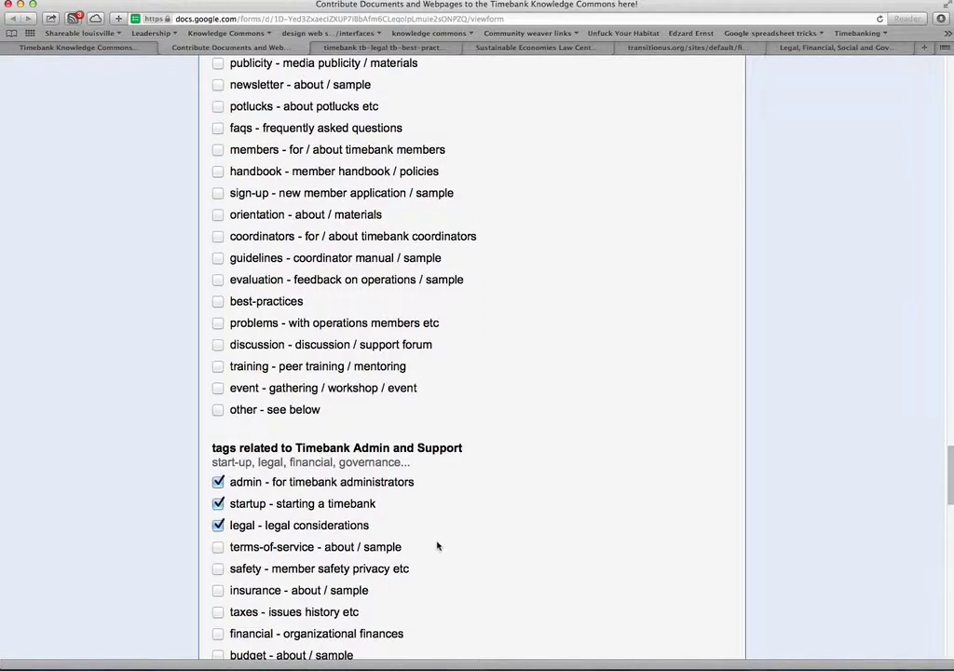
scroll(437, 546, "down", 3)
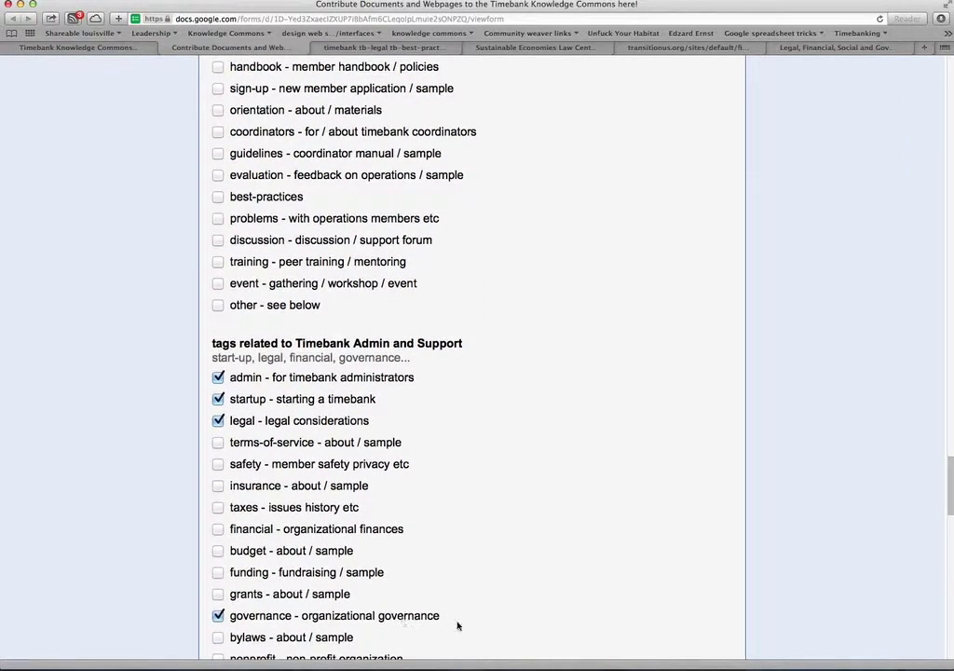
scroll(458, 625, "down", 2)
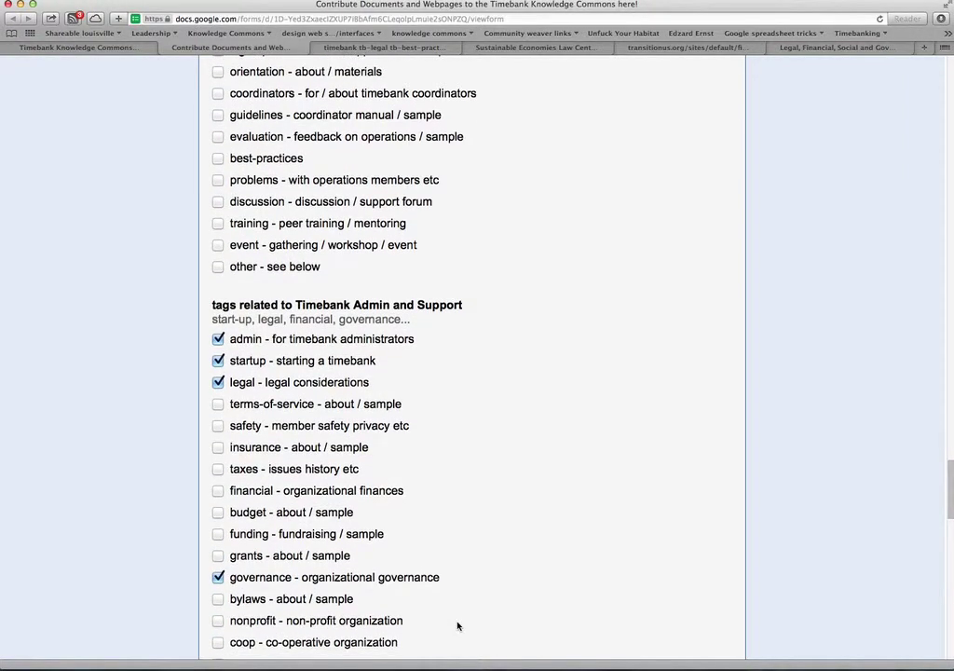
scroll(457, 625, "down", 3)
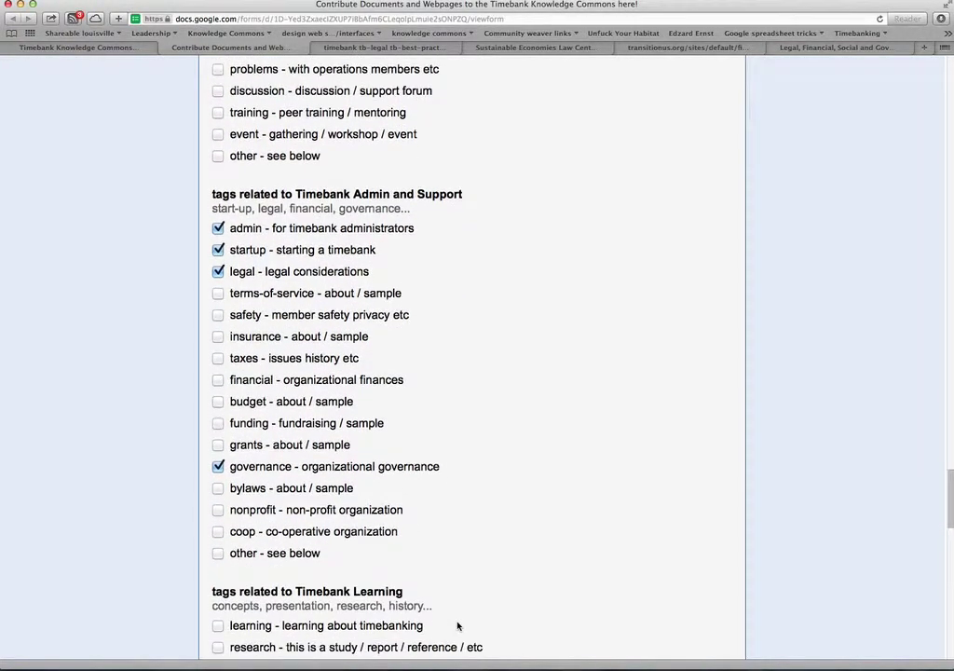
scroll(457, 625, "down", 3)
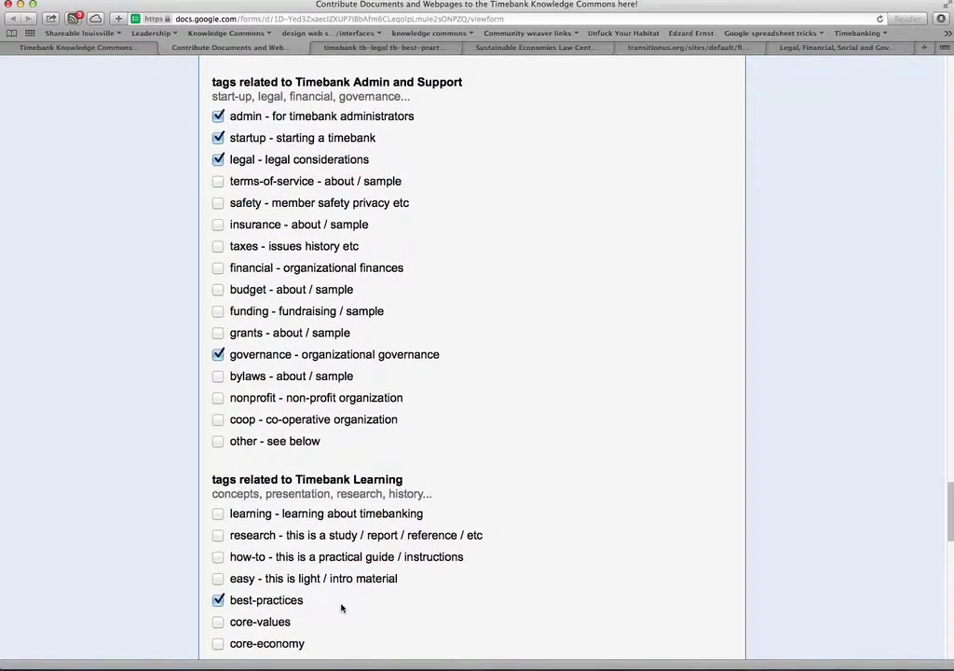
scroll(341, 607, "down", 1)
scroll(341, 607, "down", 5)
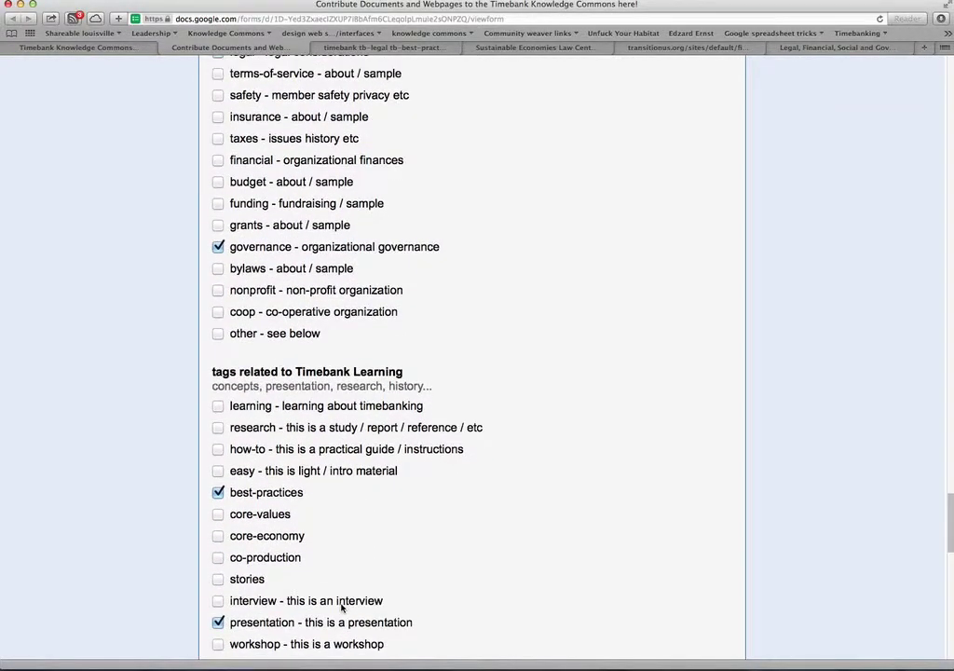
scroll(341, 607, "down", 2)
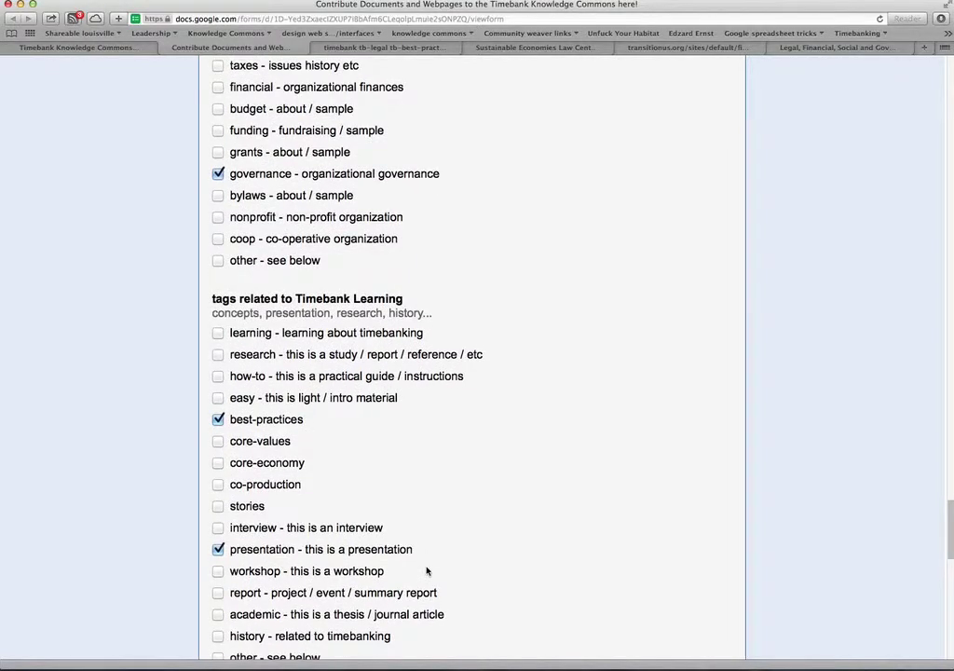
scroll(427, 570, "down", 5)
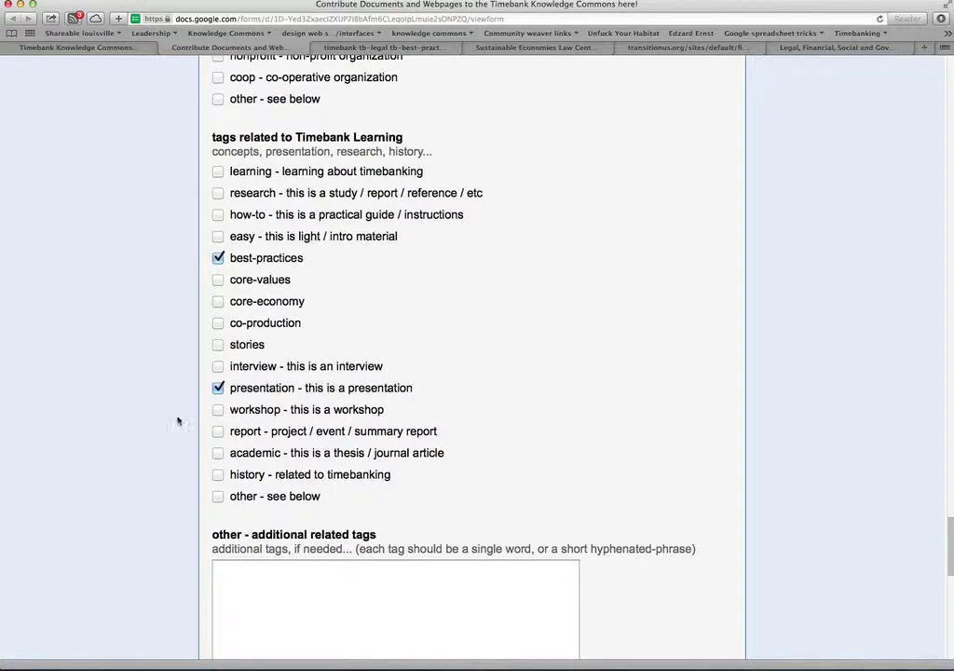
- Review the form's closing fields for additional related tags, primary tags, related toolkit pages and notes or questions
scroll(145, 382, "down", 1)
scroll(144, 382, "down", 3)
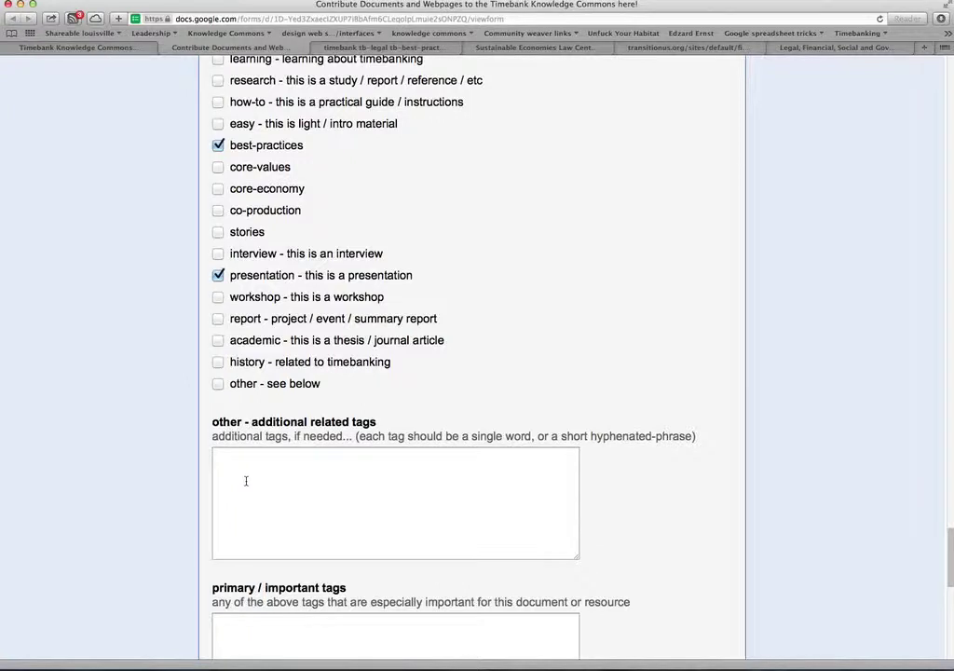
left_click(233, 466)
scroll(168, 491, "down", 2)
scroll(169, 491, "down", 2)
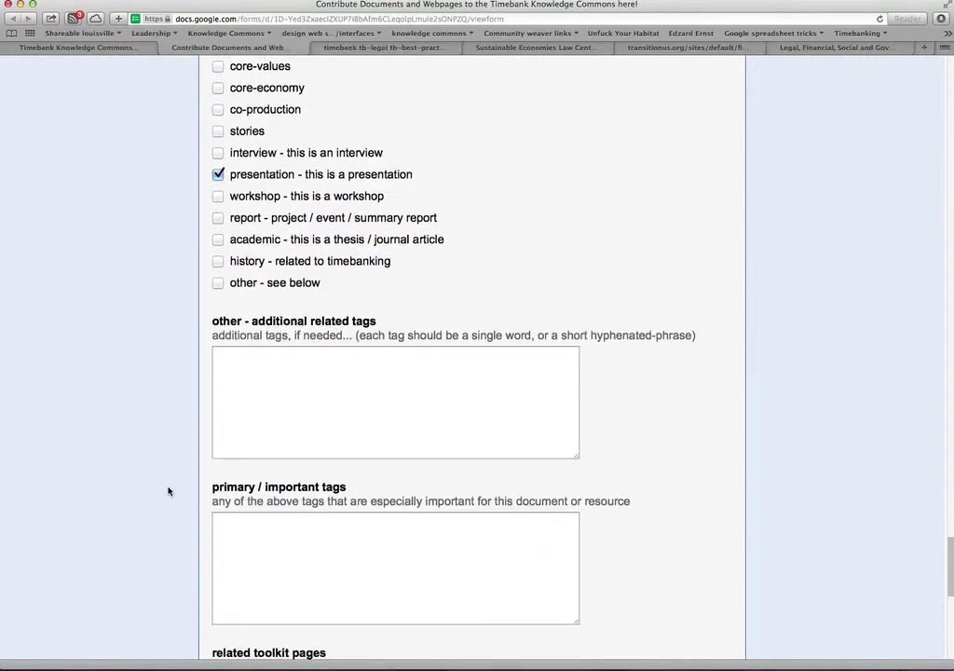
scroll(168, 491, "down", 4)
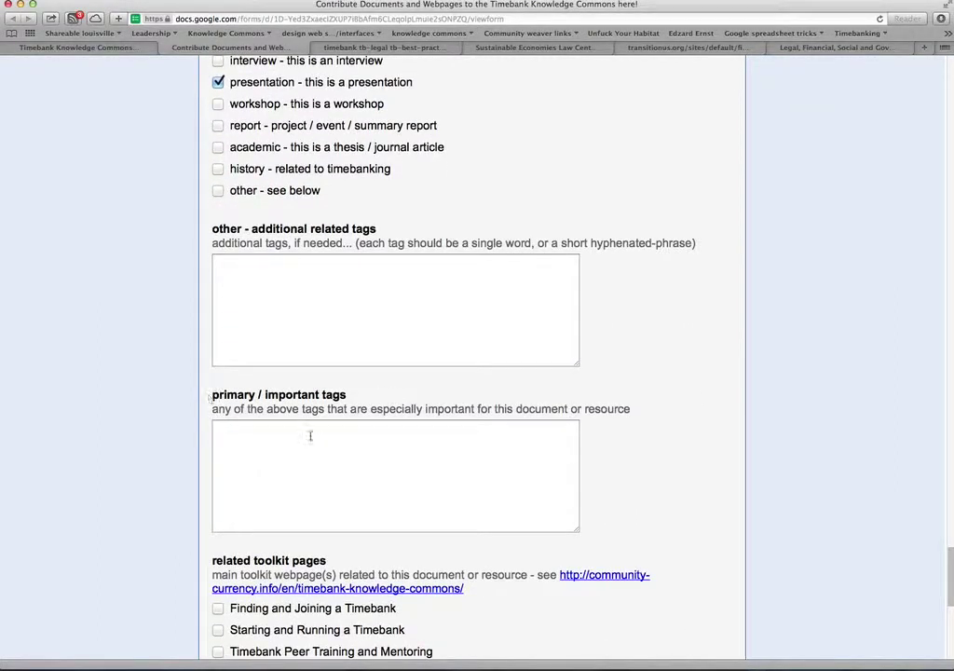
scroll(154, 545, "down", 5)
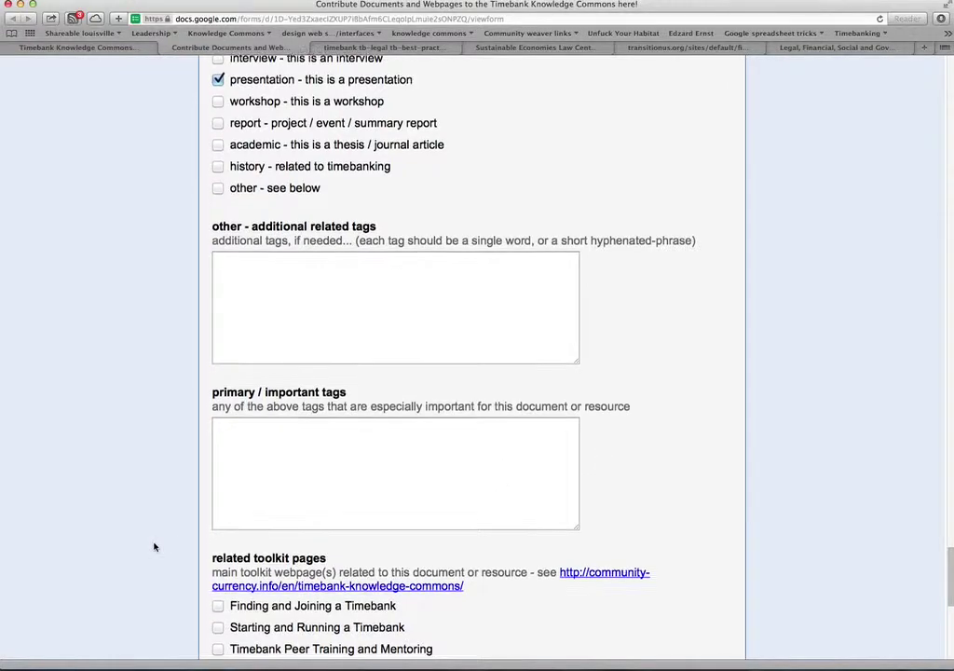
scroll(153, 568, "down", 3)
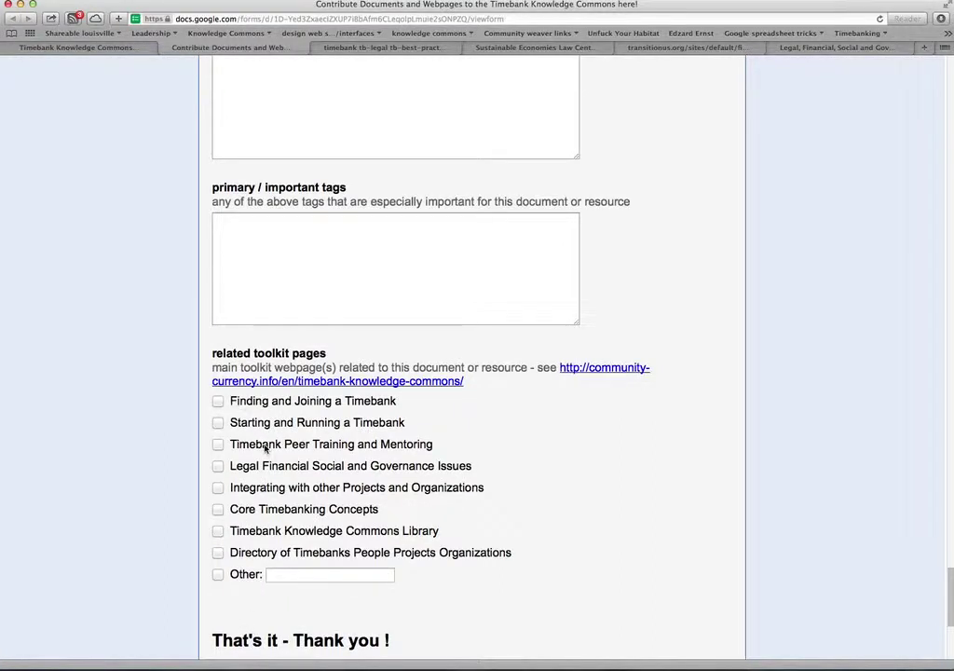
scroll(207, 592, "down", 5)
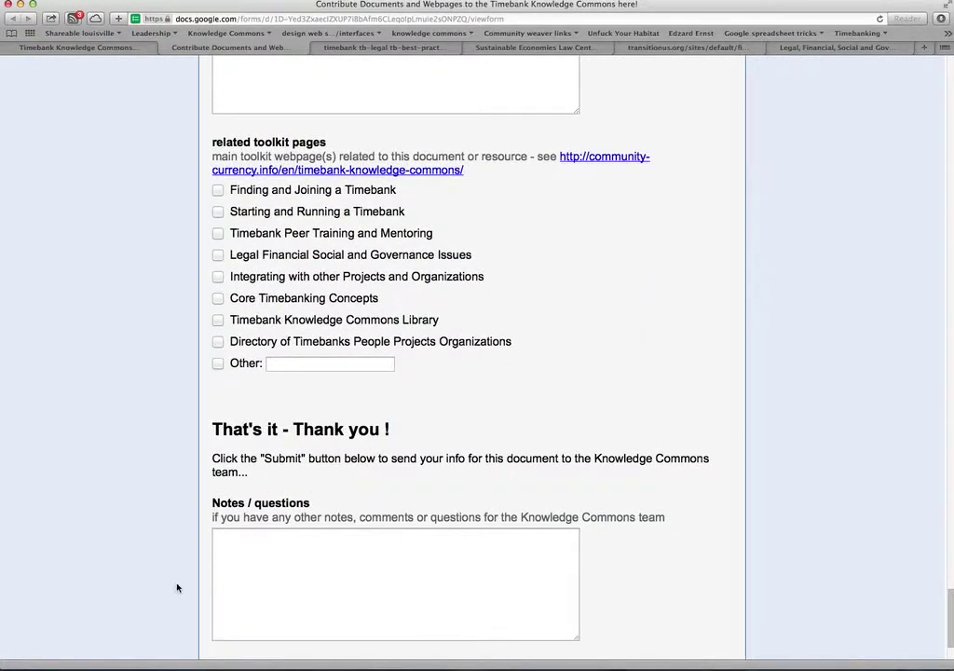
scroll(177, 583, "down", 3)
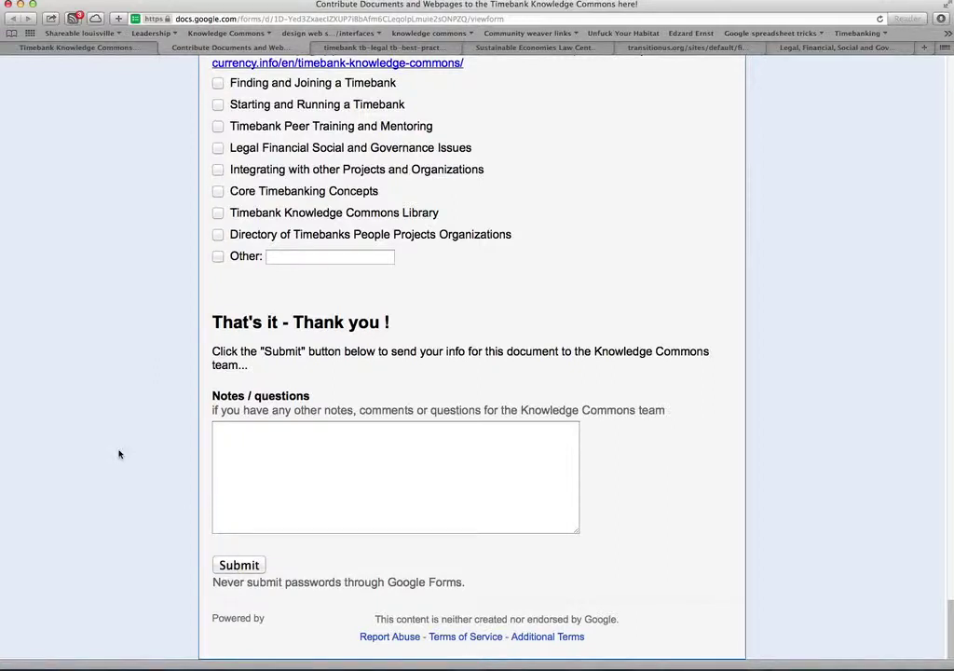
- Bring up the published Legal Structures for Transition article at a larger zoom and examine its tags, description and document details
left_click(547, 47)
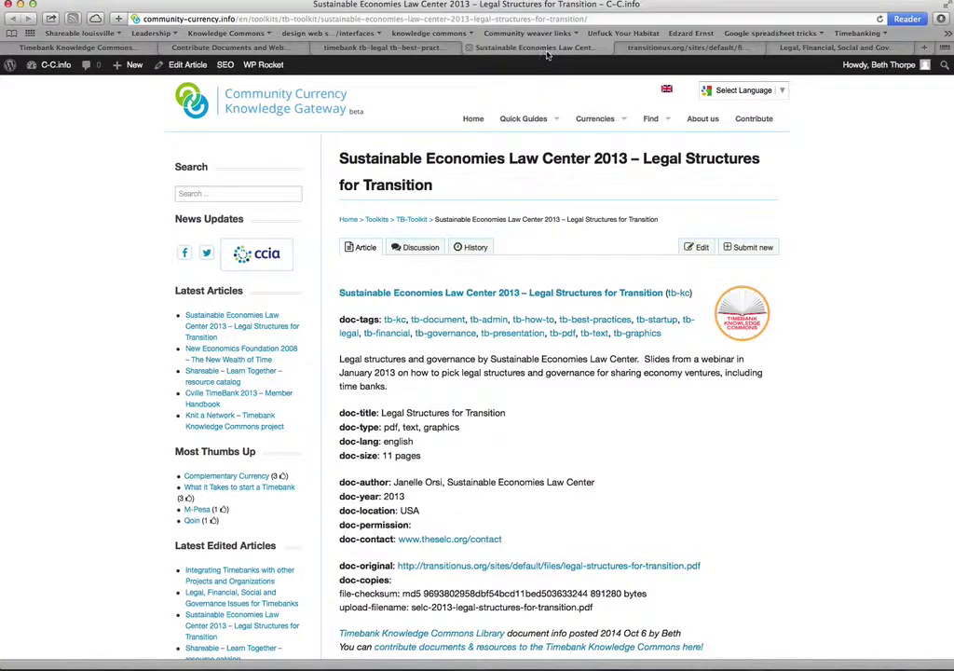
key("super+equal")
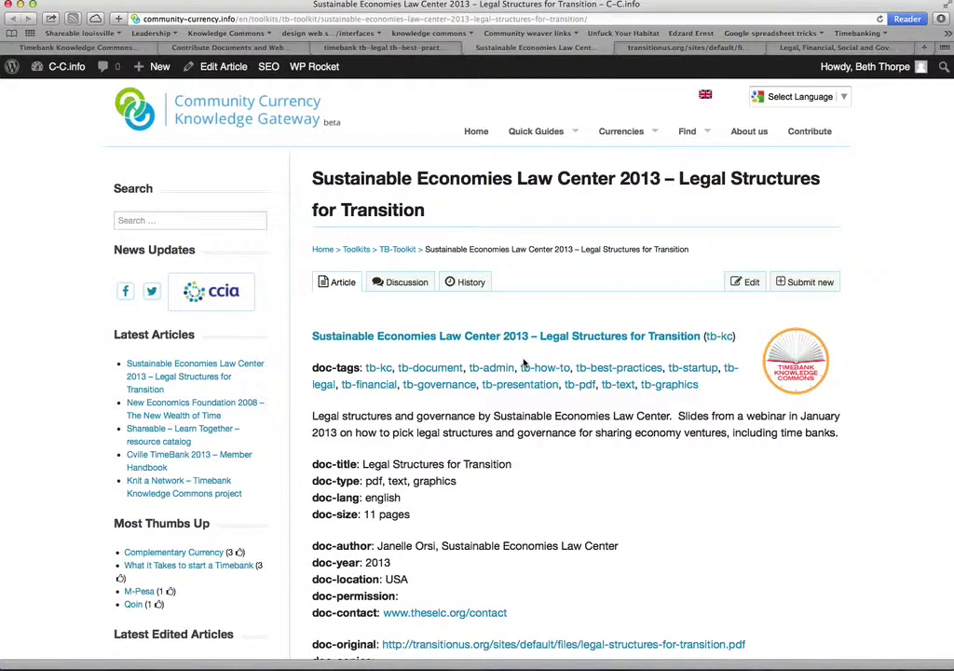
scroll(525, 362, "down", 1)
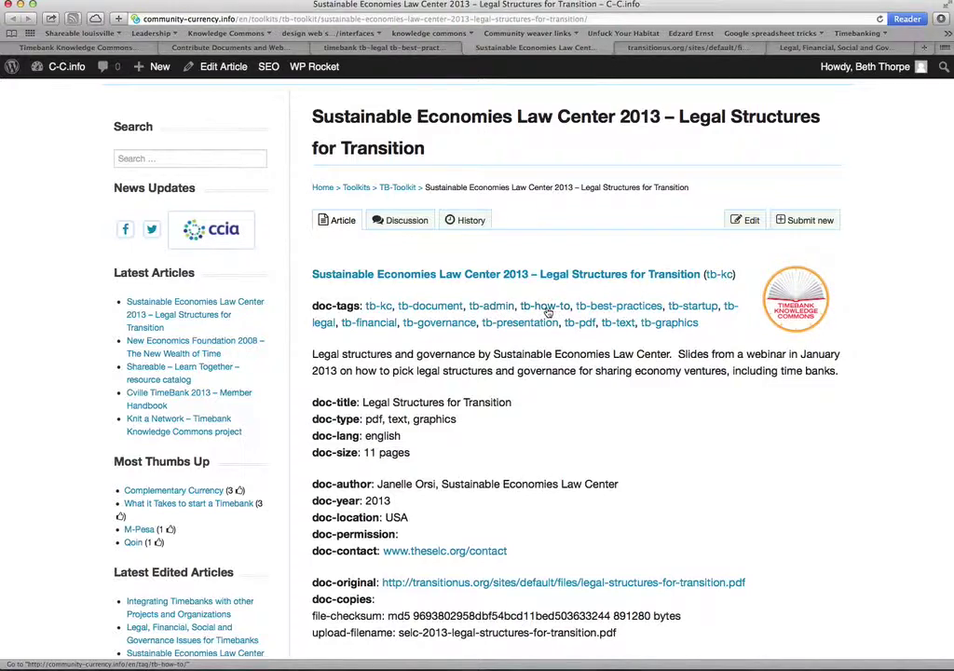
scroll(531, 410, "up", 1)
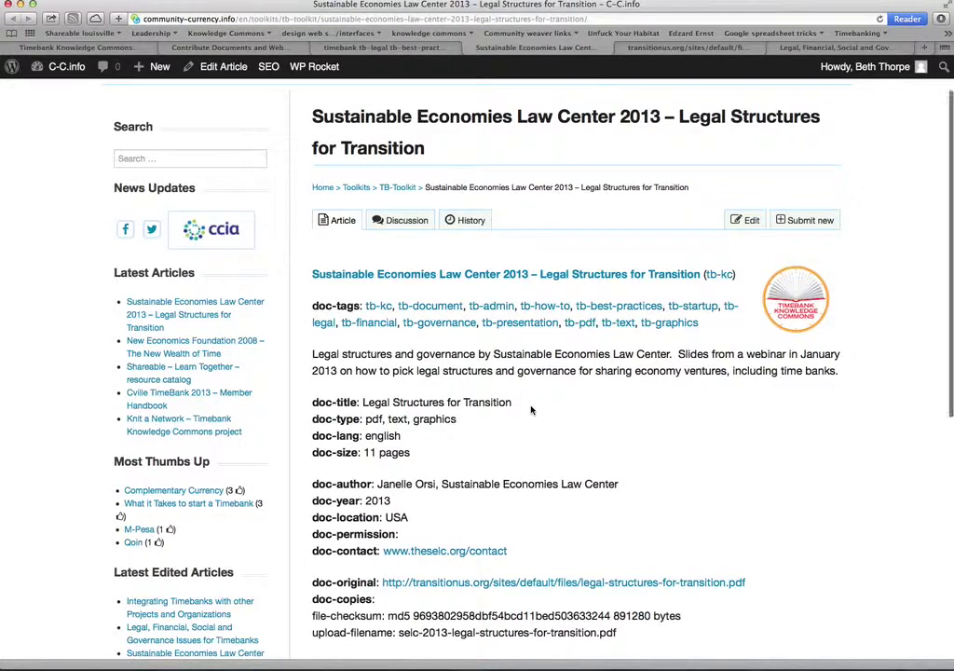
scroll(531, 410, "down", 2)
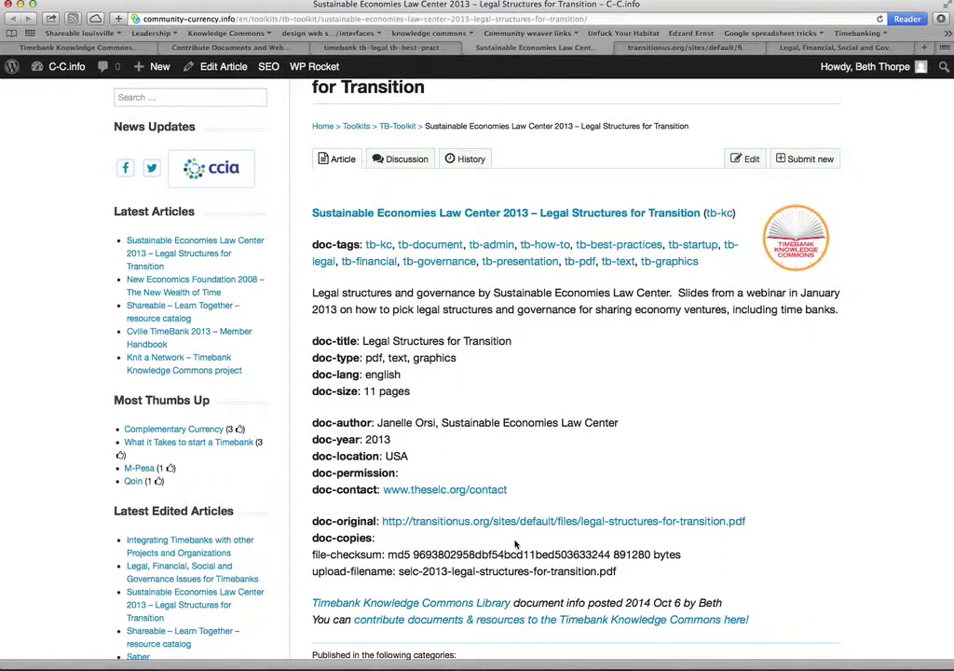
scroll(664, 428, "up", 2)
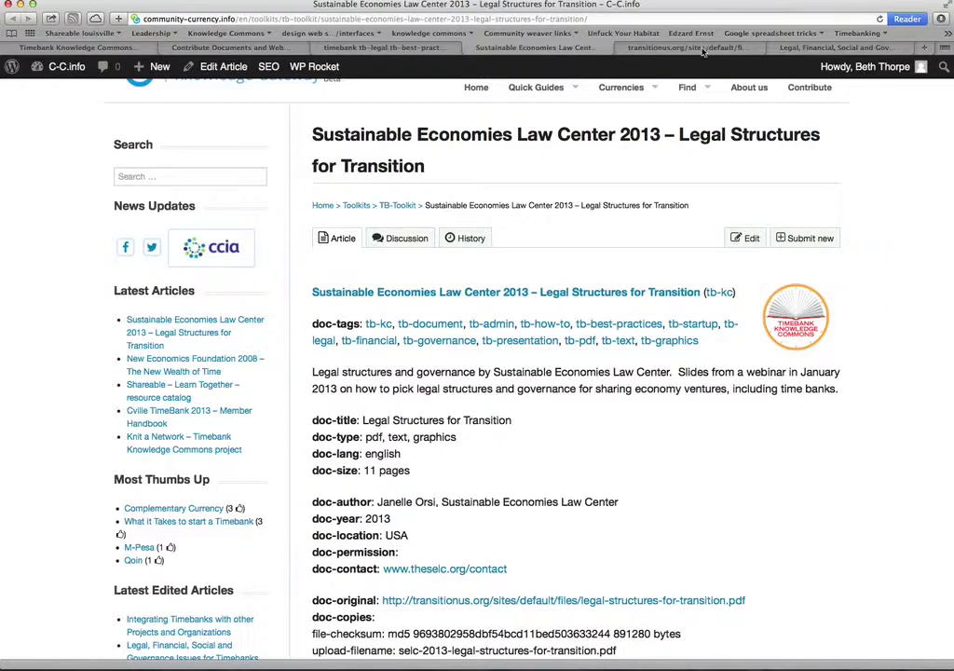
- Read through the "Legal, Financial, Social and Governance Issues for Timebanks" toolkit page, from its introduction to the Governance section
left_click(809, 47)
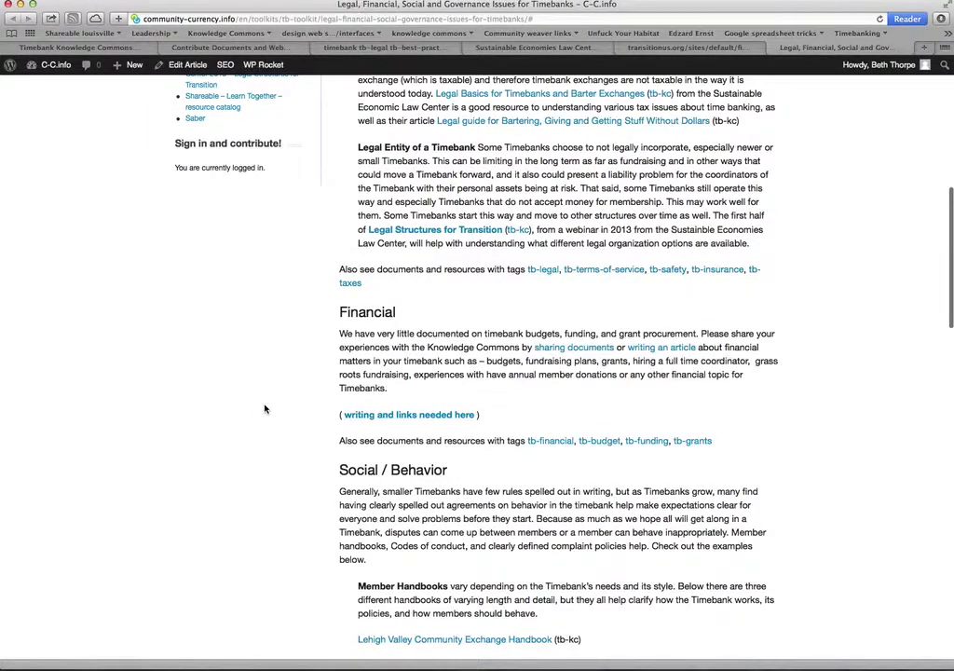
scroll(268, 408, "up", 4)
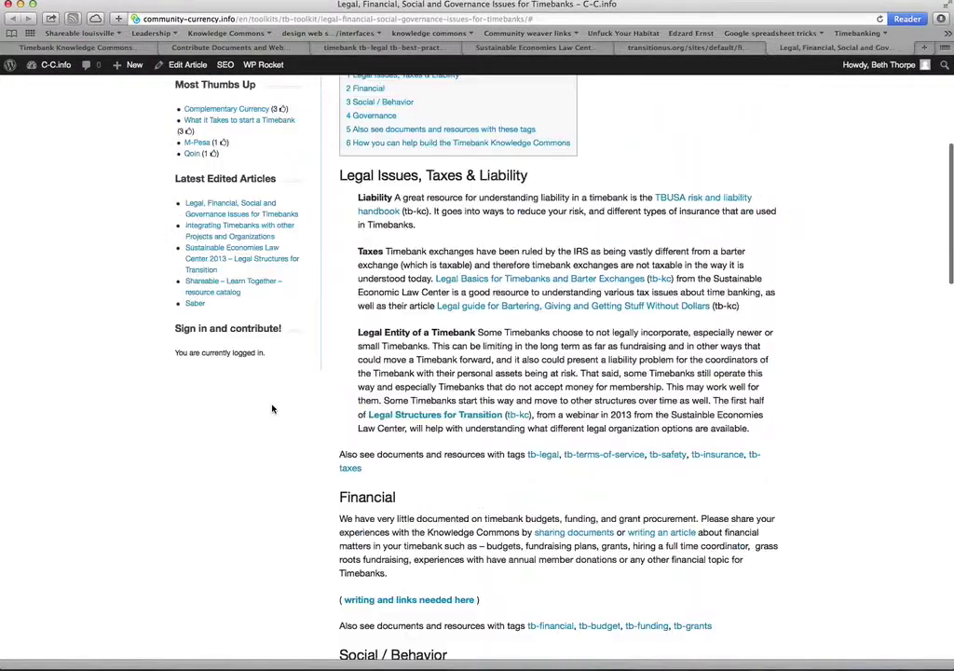
scroll(354, 271, "up", 8)
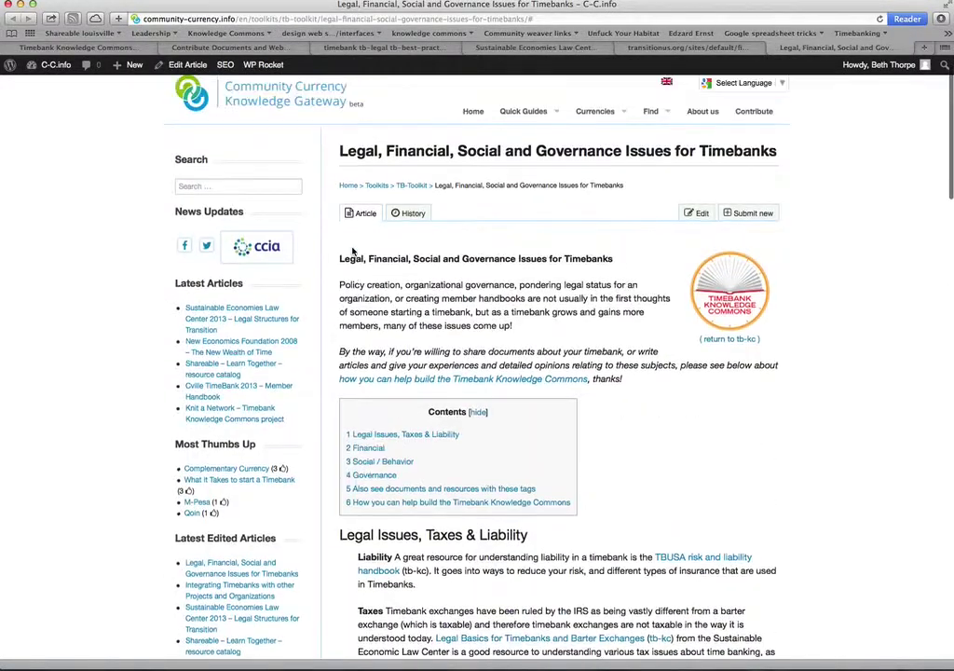
scroll(351, 248, "up", 1)
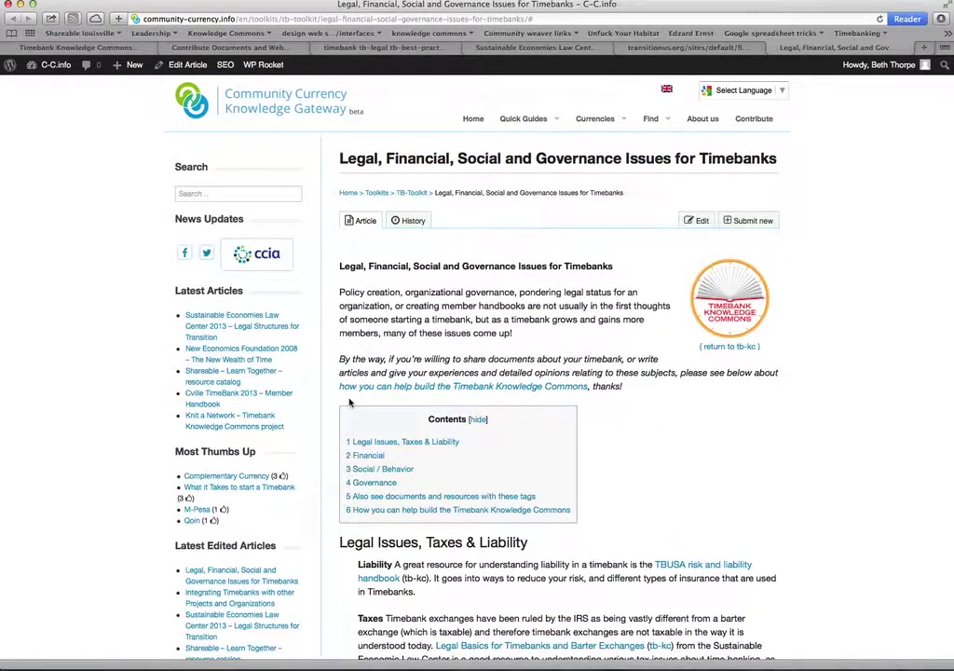
scroll(349, 402, "down", 4)
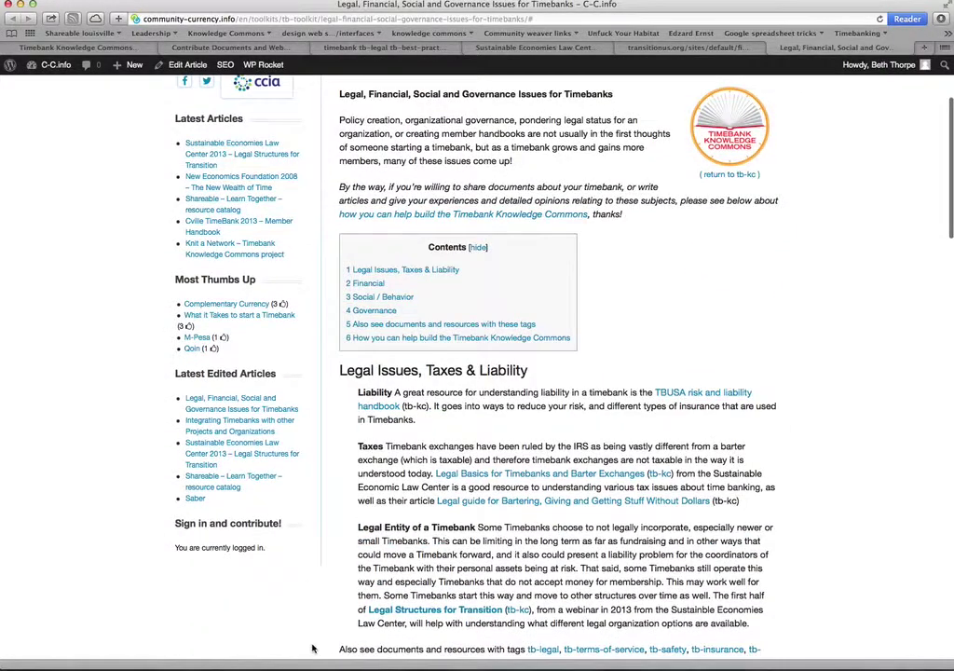
scroll(322, 604, "down", 7)
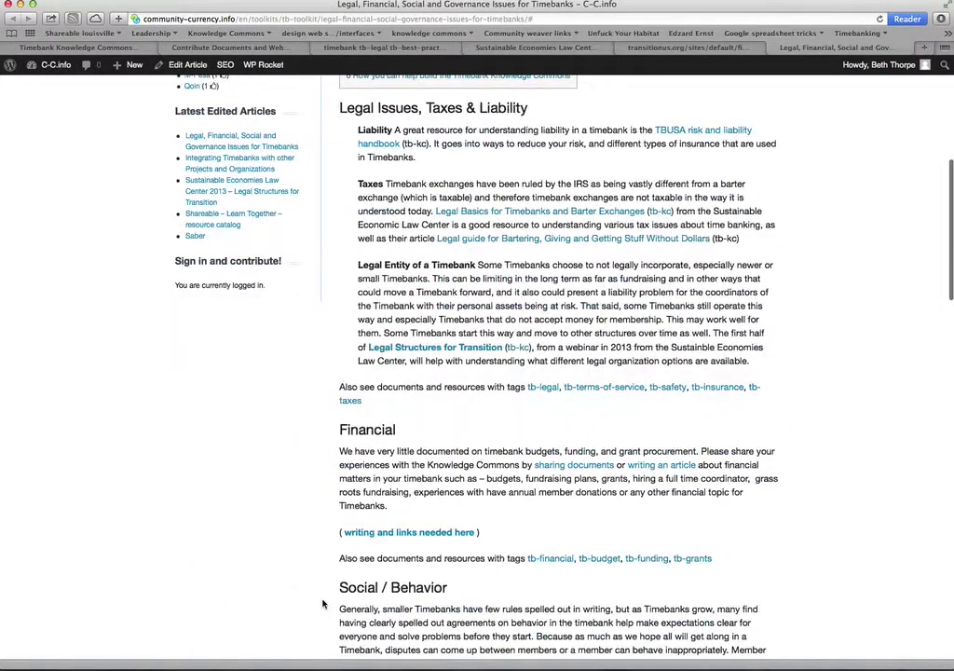
scroll(322, 604, "down", 4)
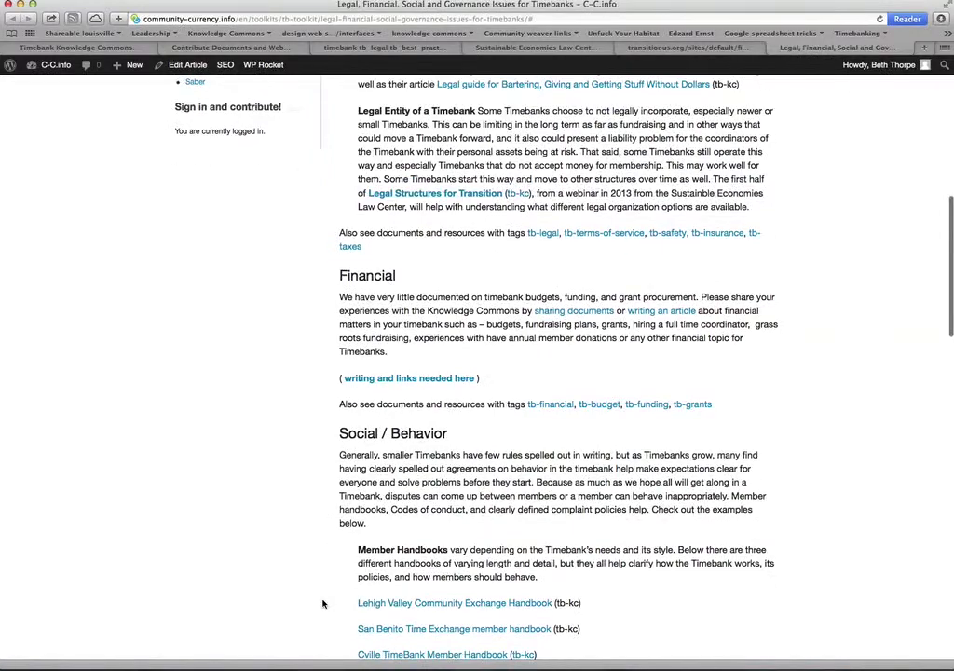
scroll(322, 604, "down", 7)
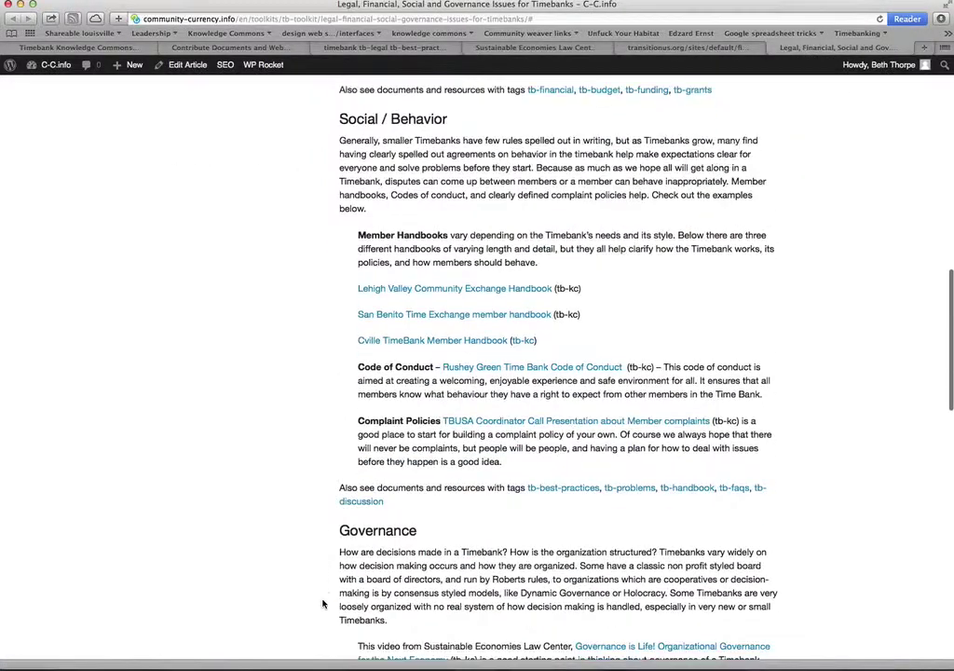
scroll(322, 603, "down", 2)
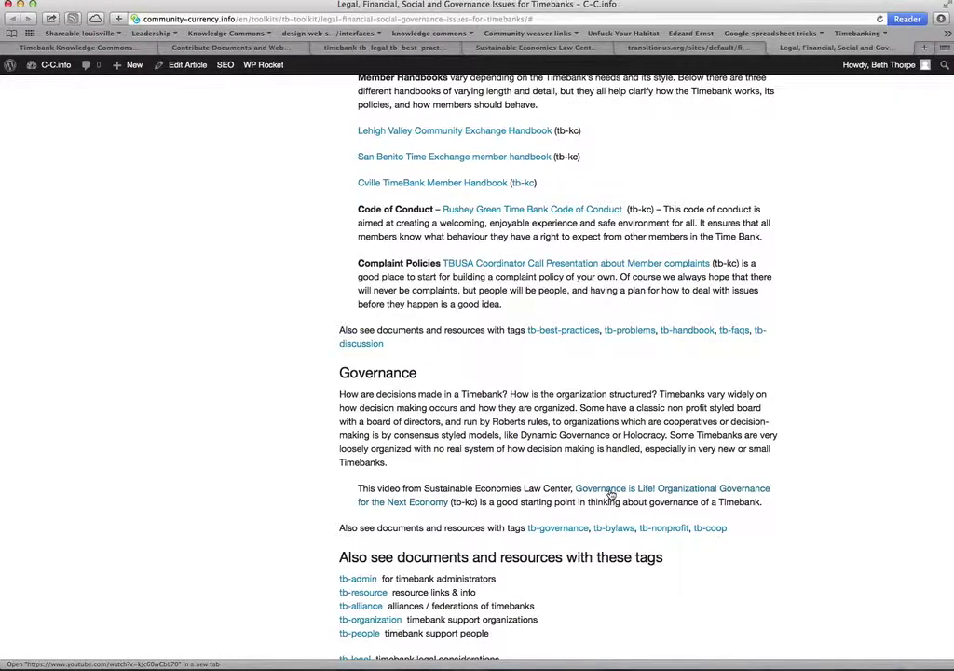
- Open the tb-governance tag listing from the Governance section and browse the documents filed under it
left_click(558, 529)
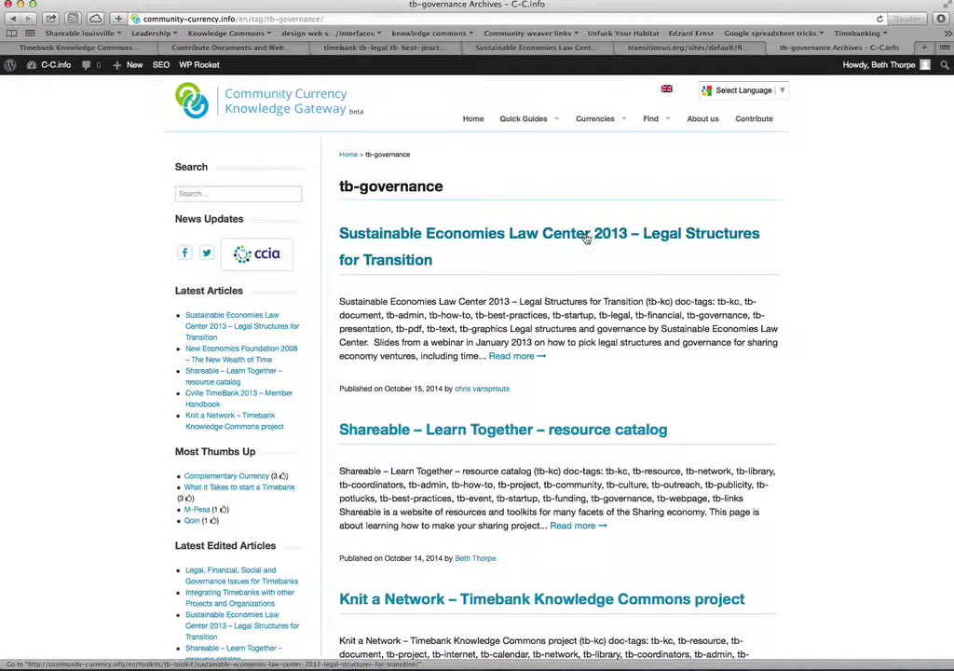
scroll(515, 480, "down", 3)
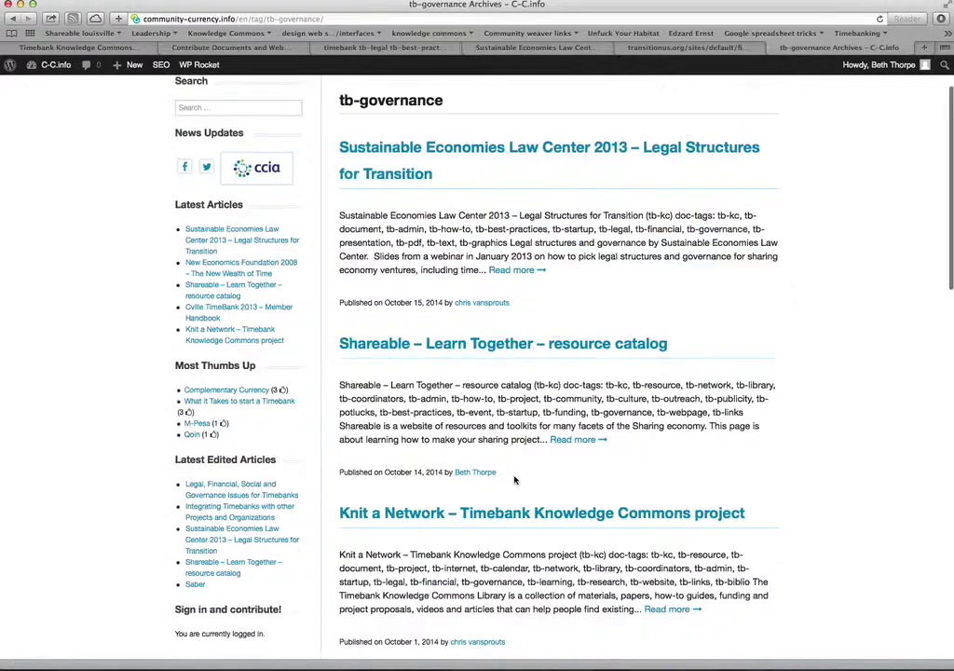
scroll(529, 422, "up", 2)
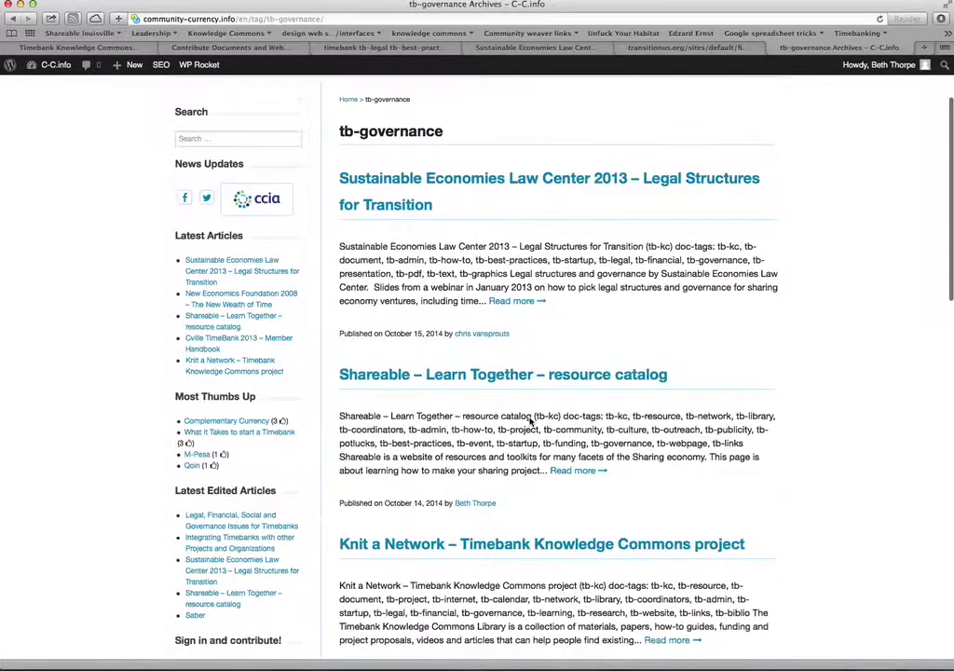
scroll(529, 421, "down", 5)
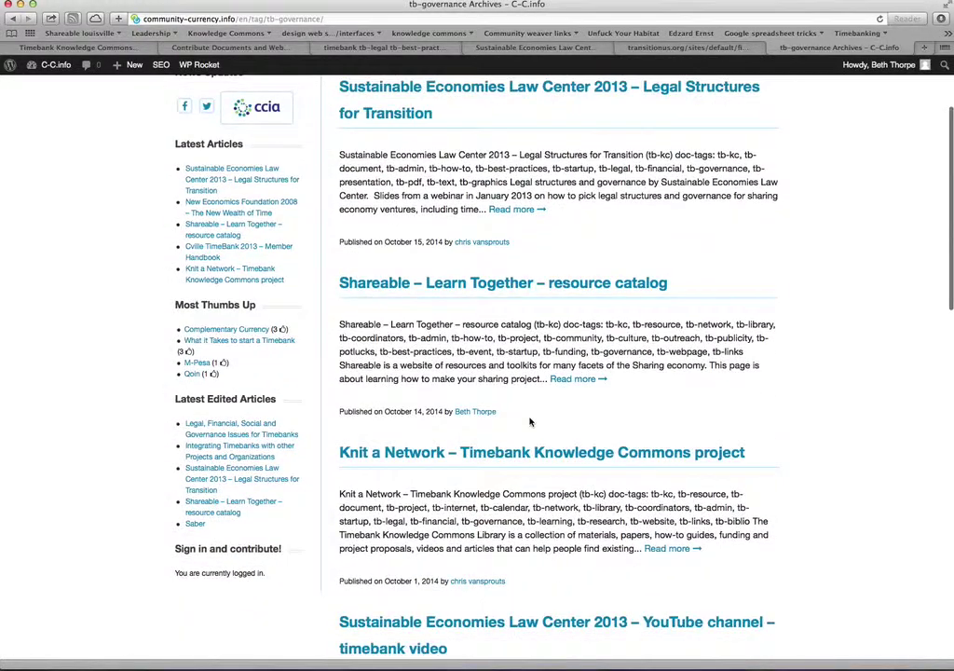
scroll(529, 421, "down", 4)
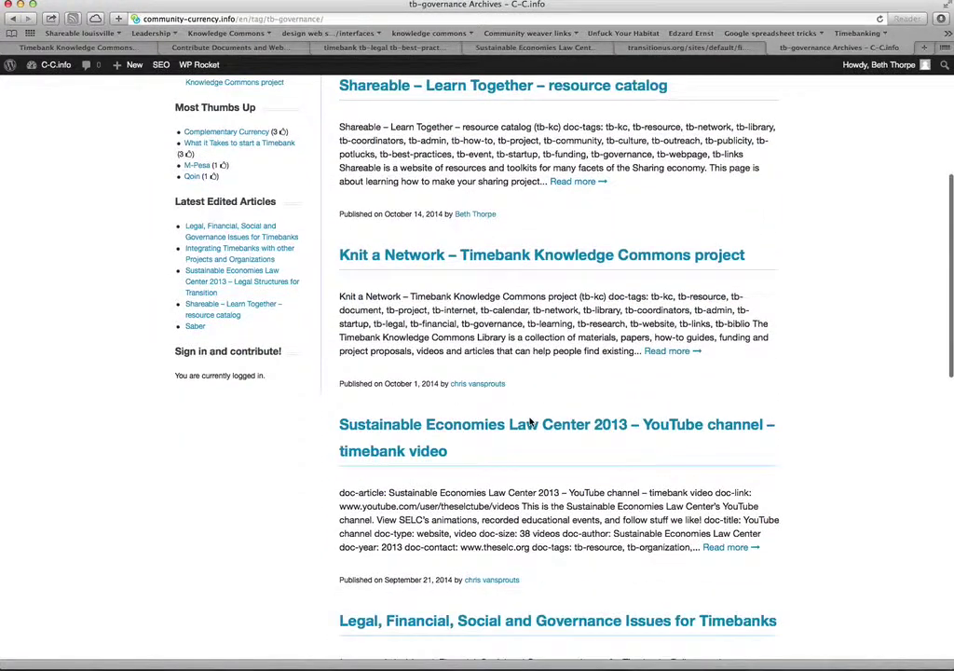
scroll(529, 421, "up", 1)
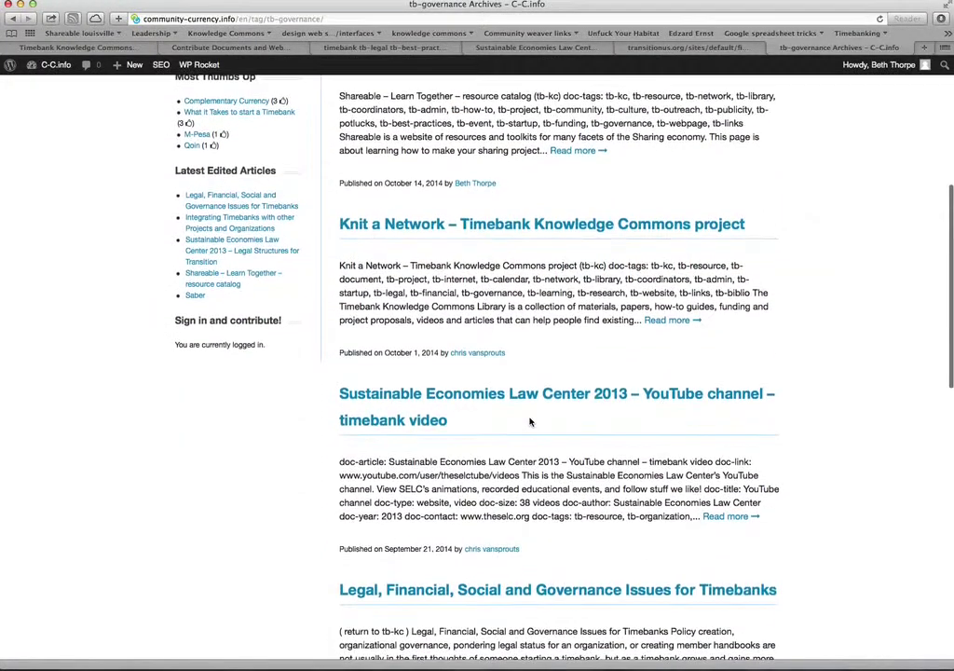